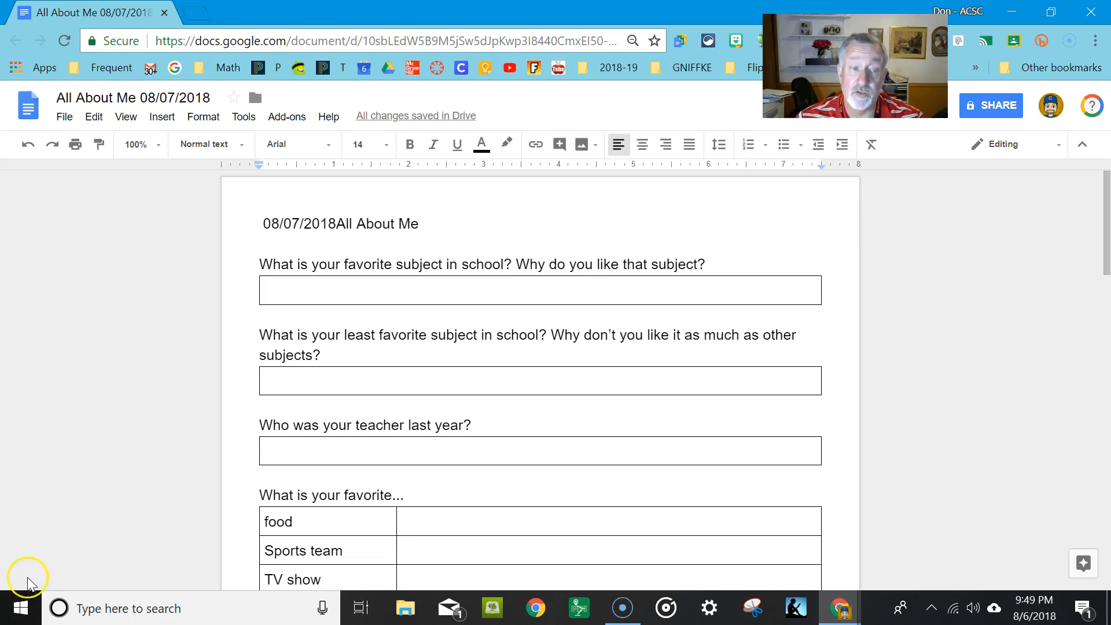
Answer the favorite school subject question with "Math!" in the box below it
{"action": "left_click", "coordinate": [385, 304]}
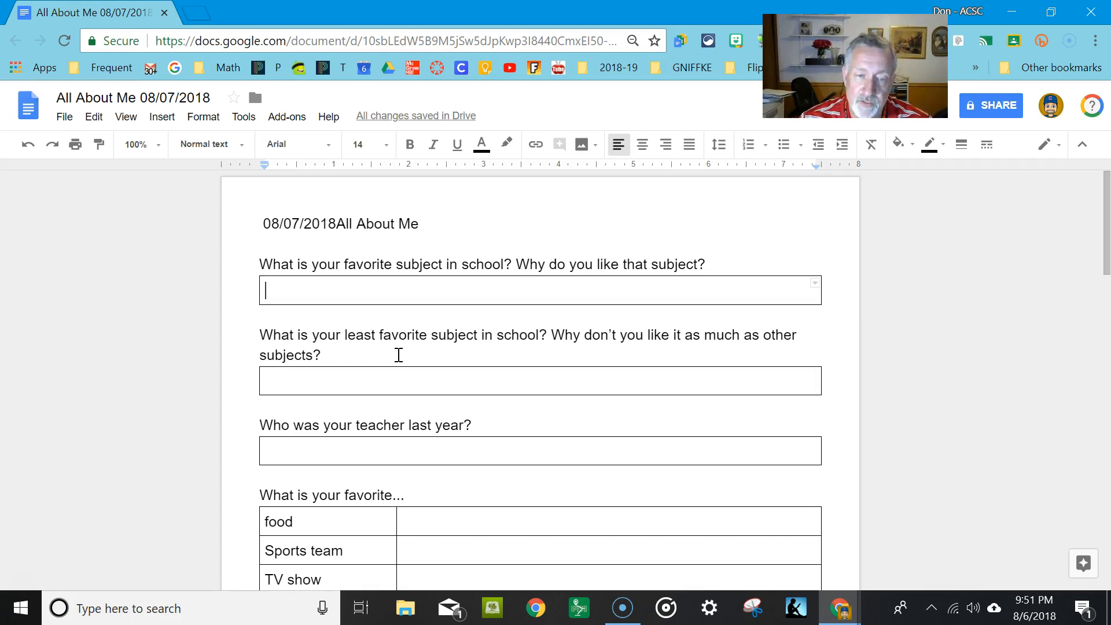
{"action": "double_click", "coordinate": [319, 292]}
{"action": "left_click", "coordinate": [318, 292]}
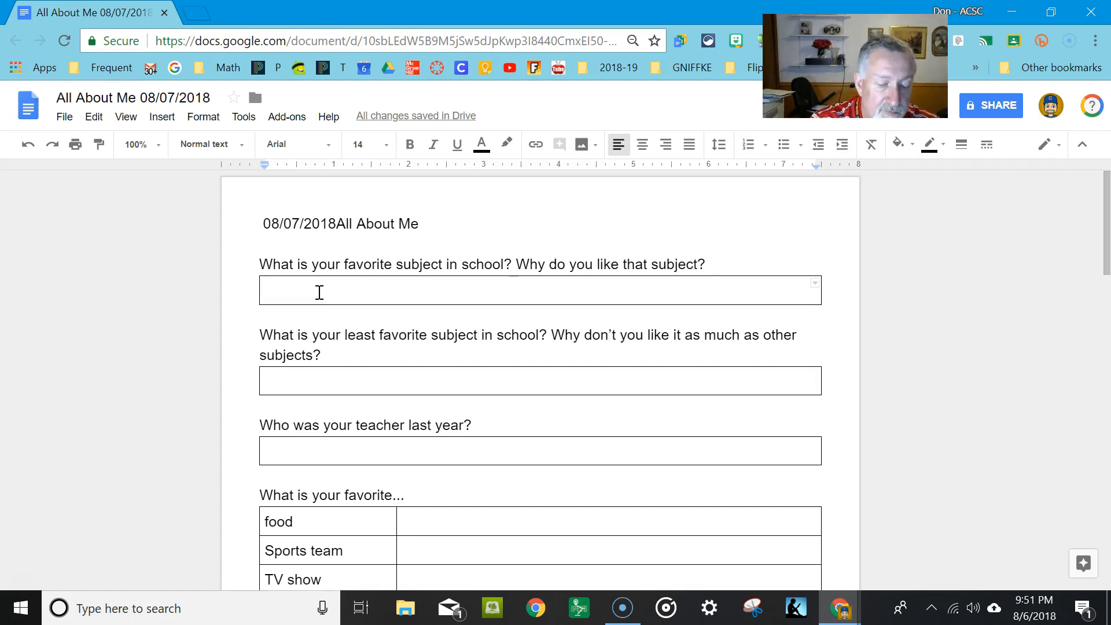
{"action": "type", "text": "Math"}
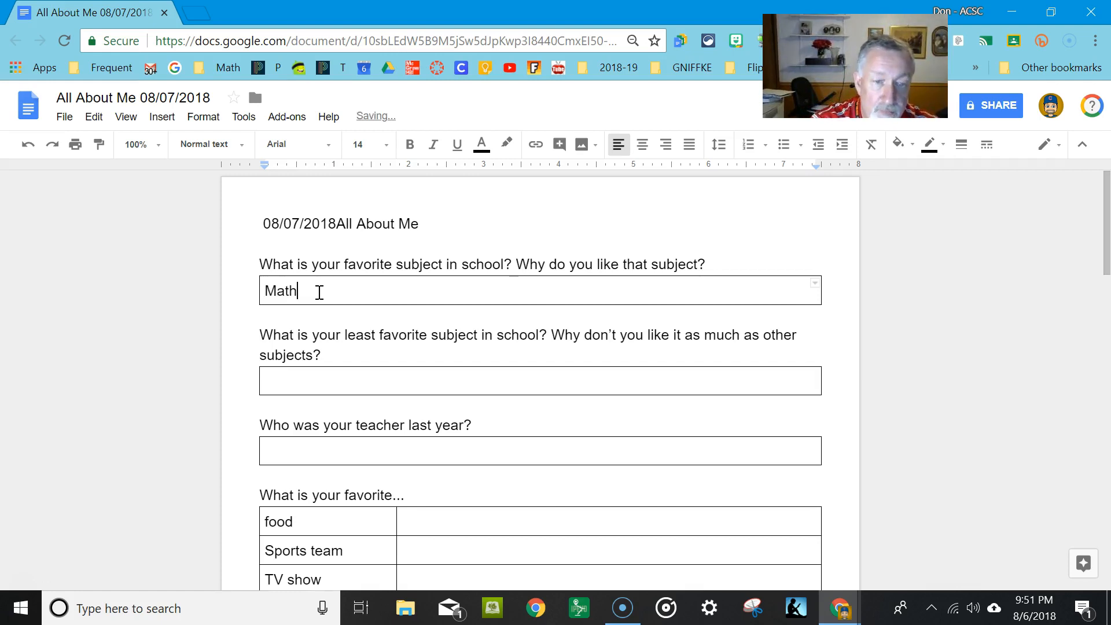
{"action": "type", "text": "!"}
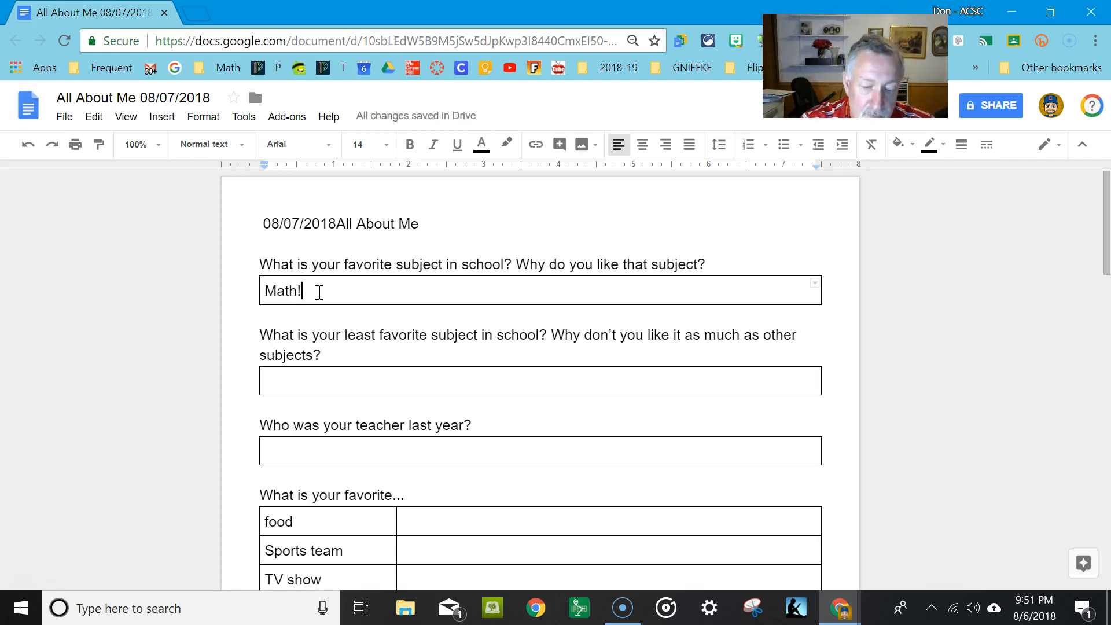
Add "I really loved math!" to the favorite subject answer, separated from "Math!" by a blank line
{"action": "key", "text": "Return"}
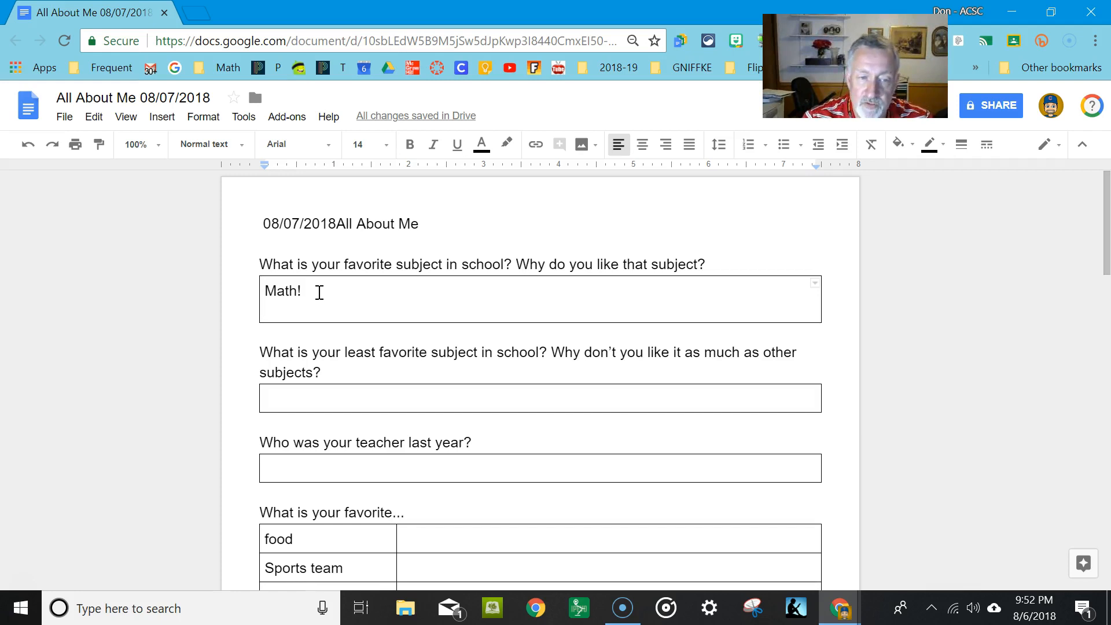
{"action": "key", "text": "Return"}
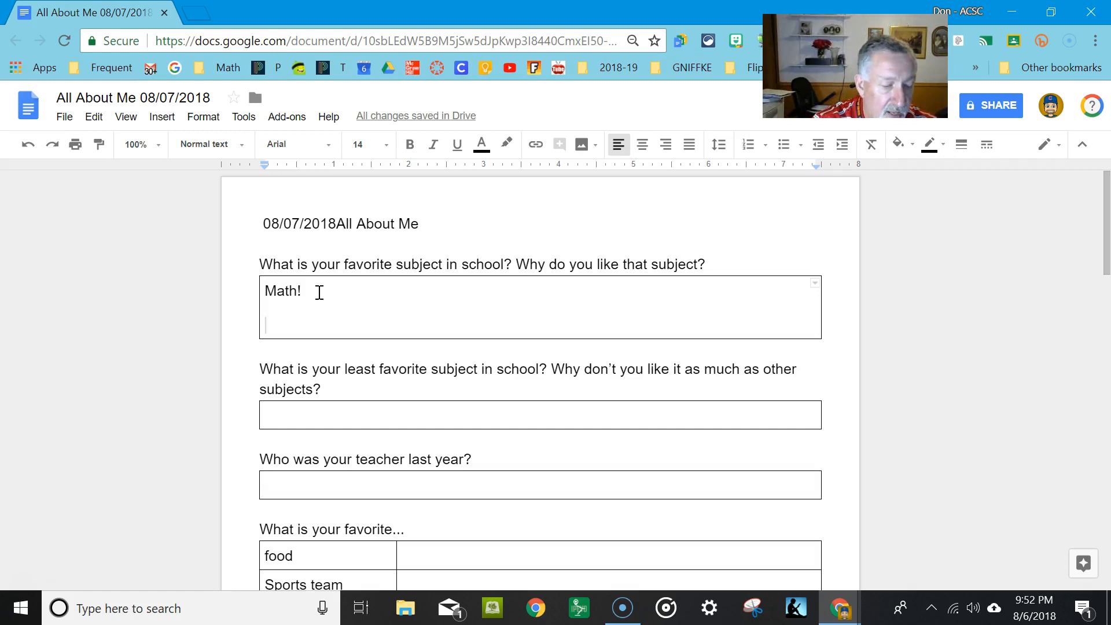
{"action": "type", "text": "I really l"}
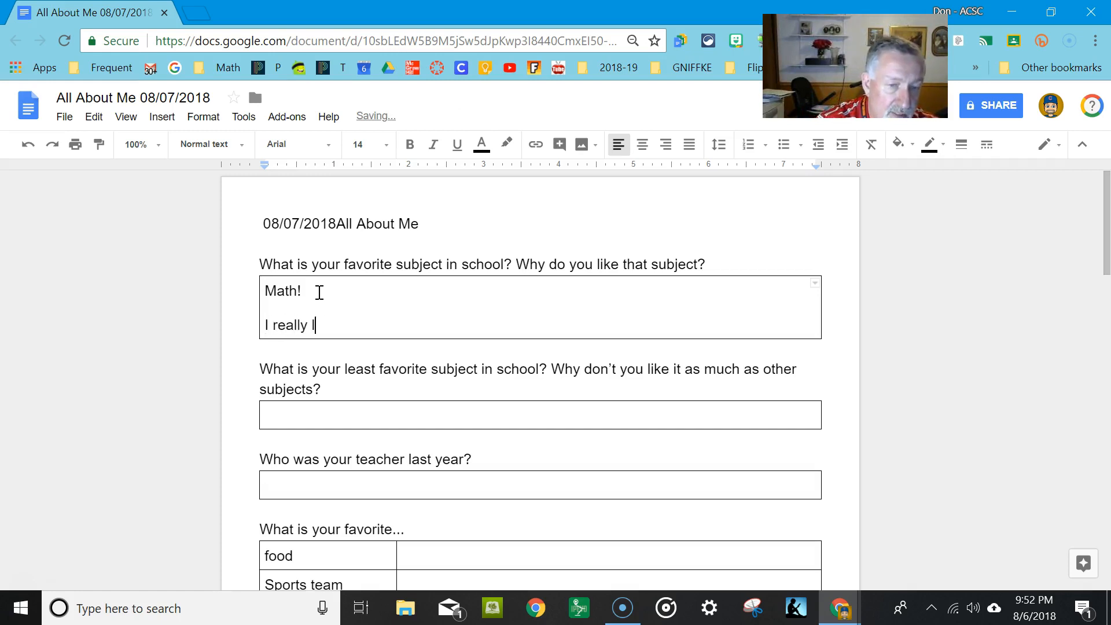
{"action": "type", "text": "oved math"}
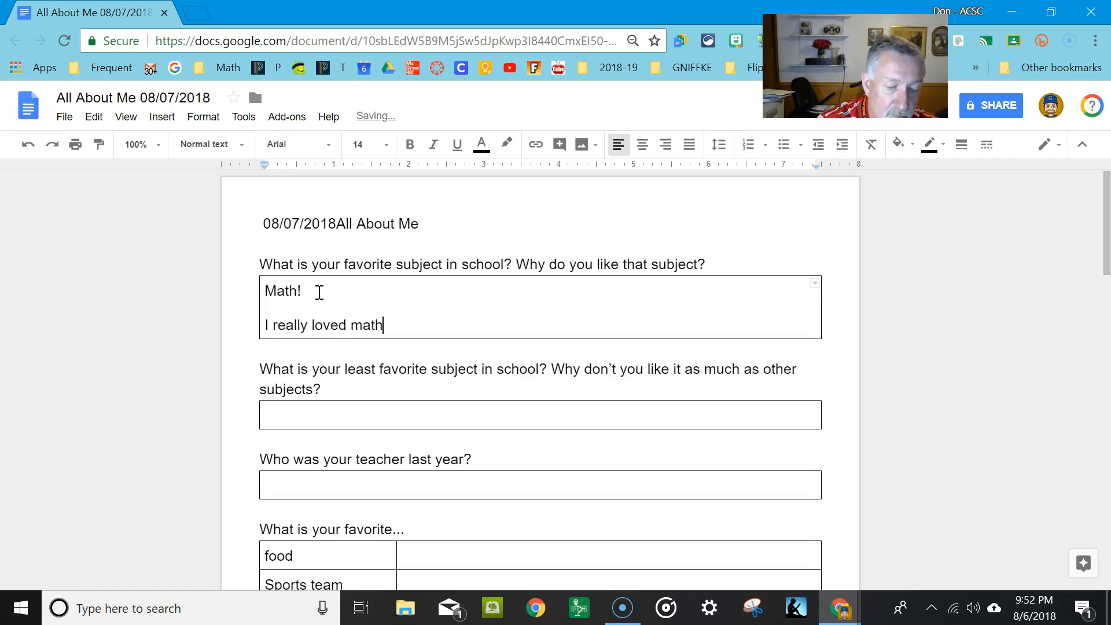
{"action": "type", "text": "!"}
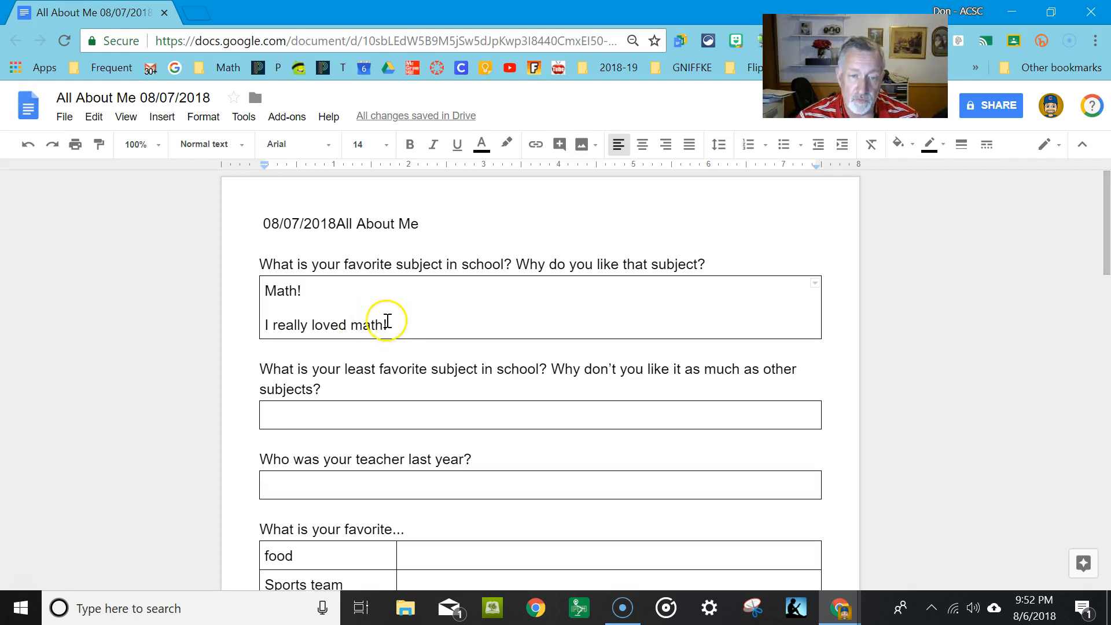
{"action": "left_click_drag", "start_coordinate": [389, 325], "coordinate": [271, 295]}
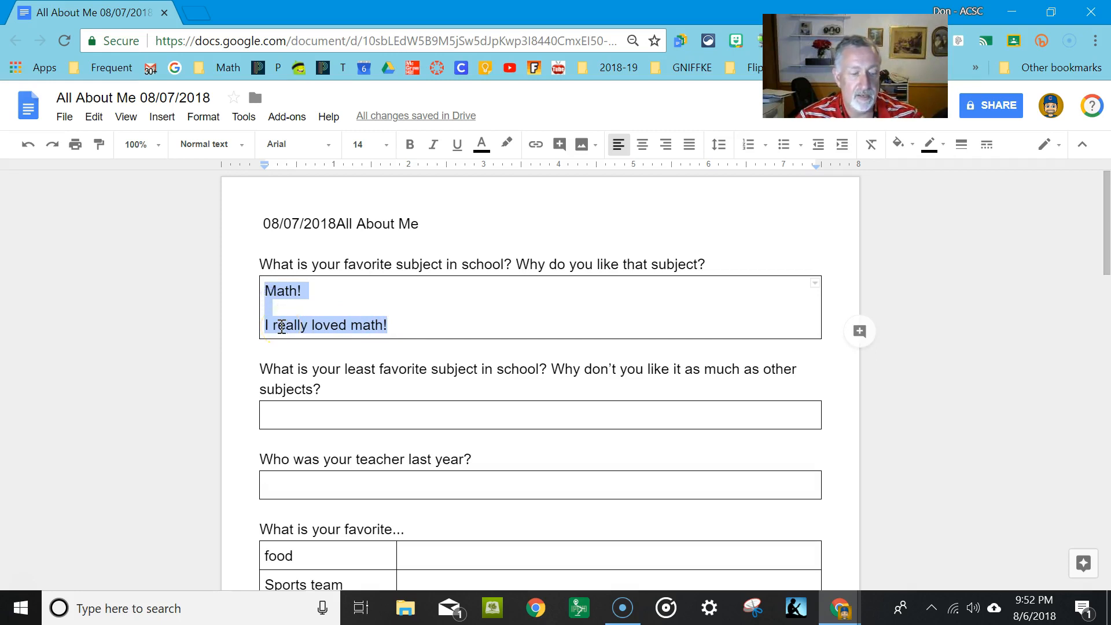
{"action": "left_click", "coordinate": [477, 309]}
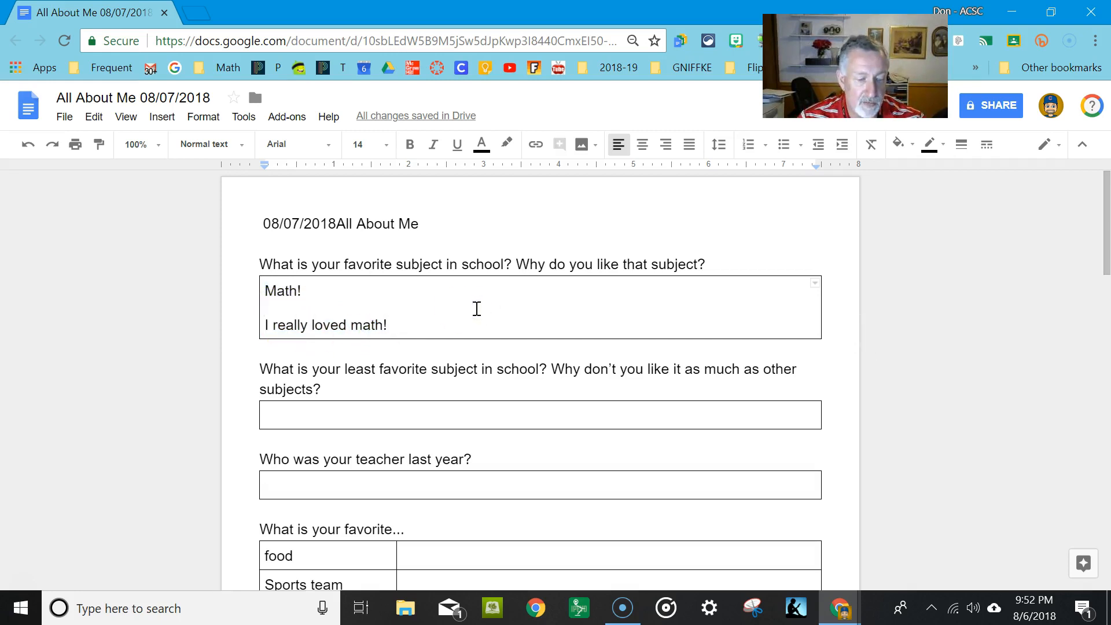
{"action": "key", "text": "ctrl+a"}
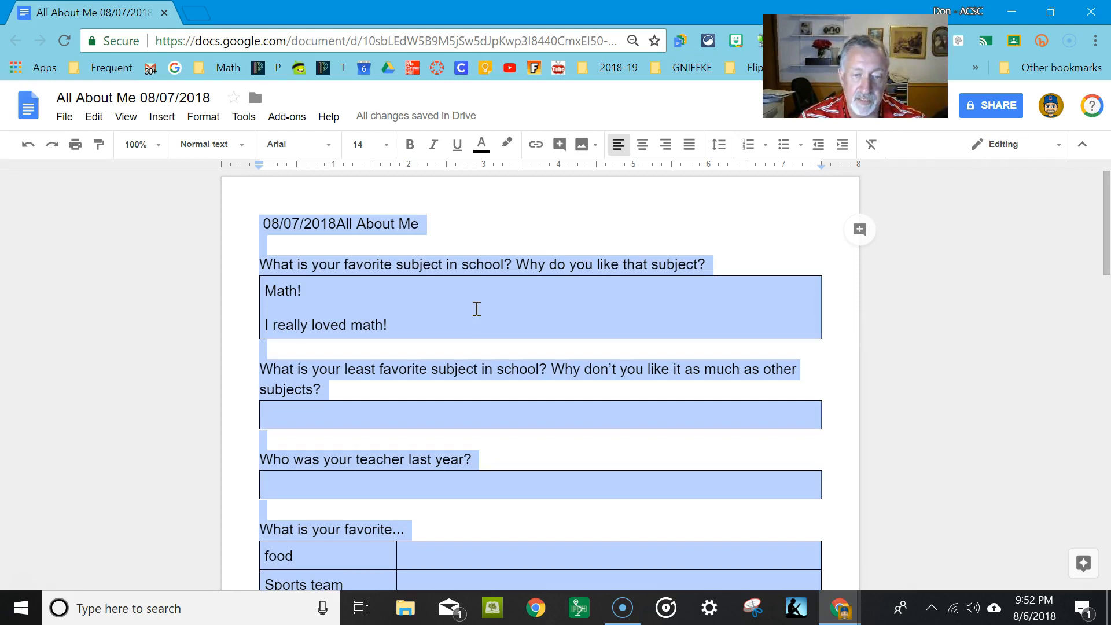
{"action": "left_click", "coordinate": [447, 319]}
Try bold, italic and underline one after another on the whole math answer, removing each style again
{"action": "left_click_drag", "start_coordinate": [391, 322], "coordinate": [267, 287]}
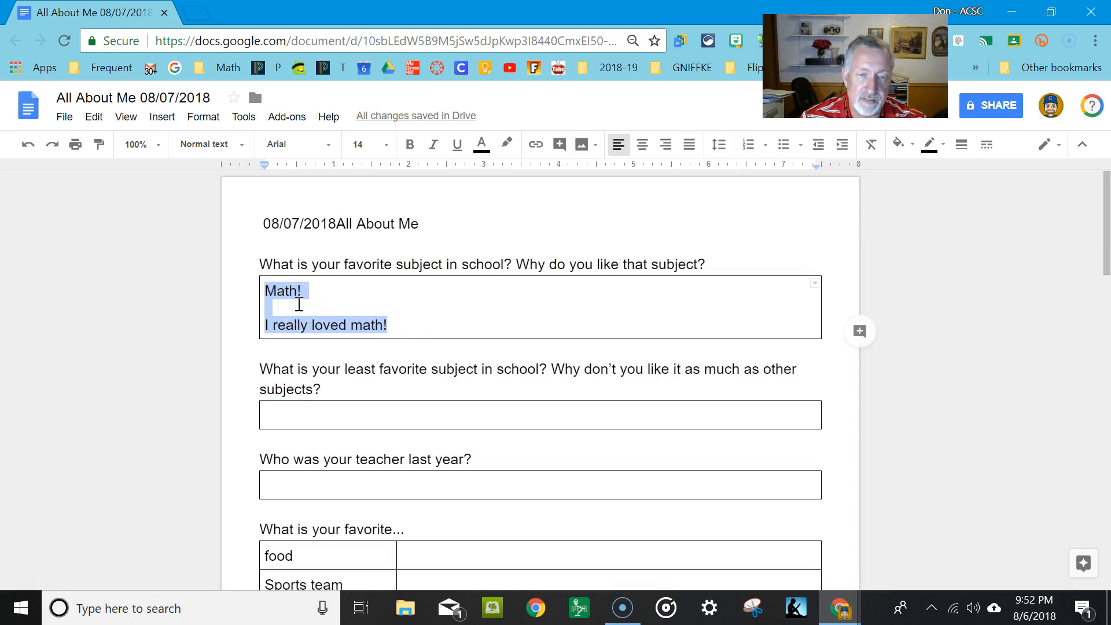
{"action": "left_click", "coordinate": [410, 146]}
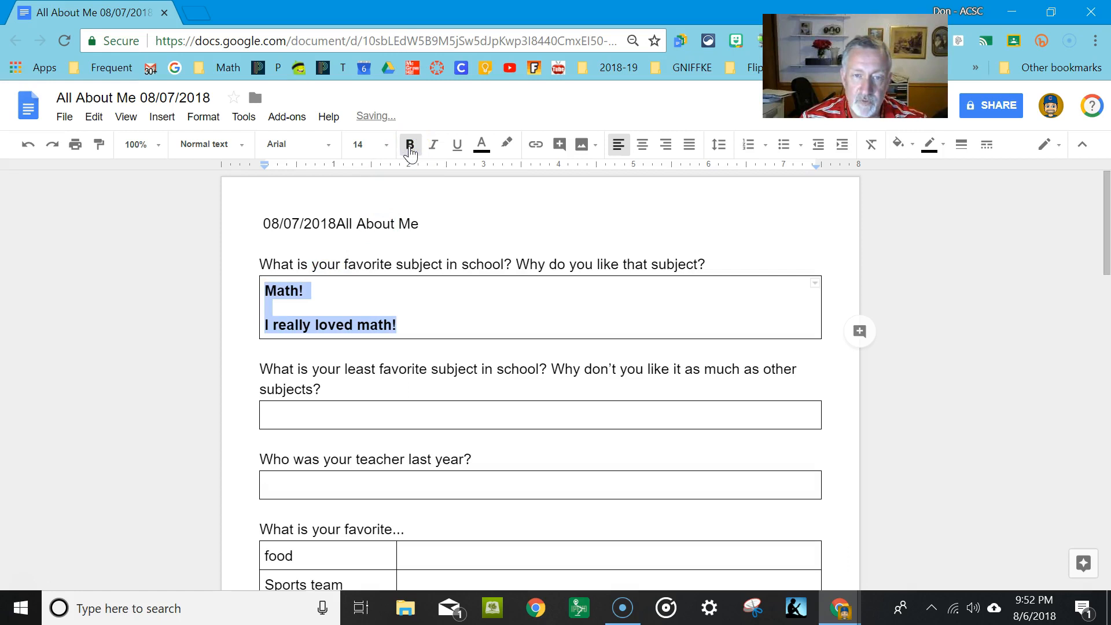
{"action": "left_click", "coordinate": [410, 147]}
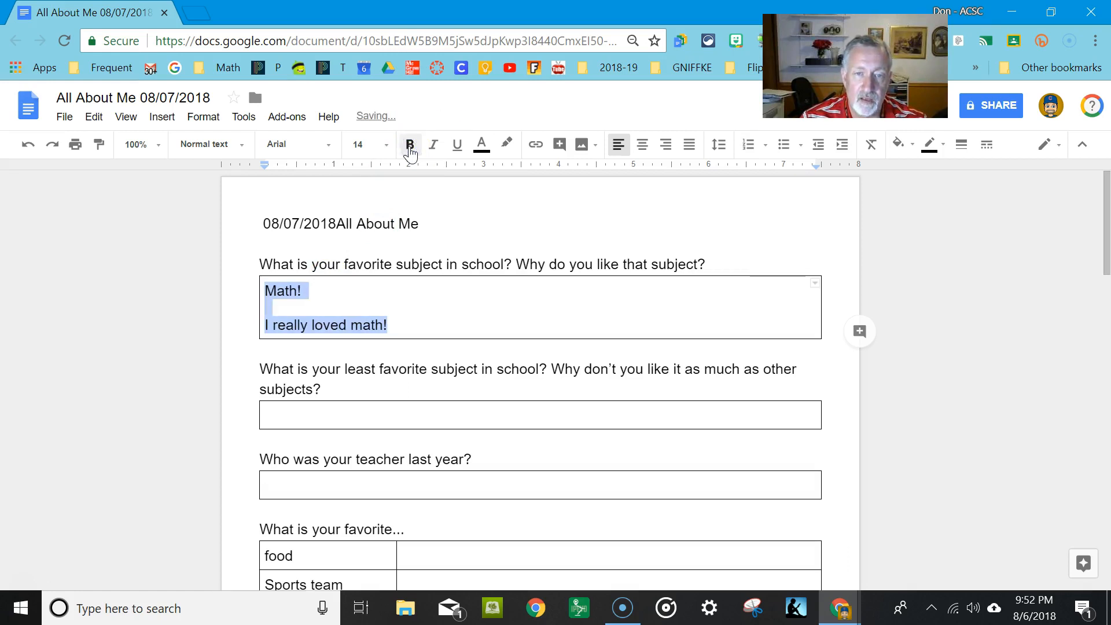
{"action": "left_click", "coordinate": [432, 150]}
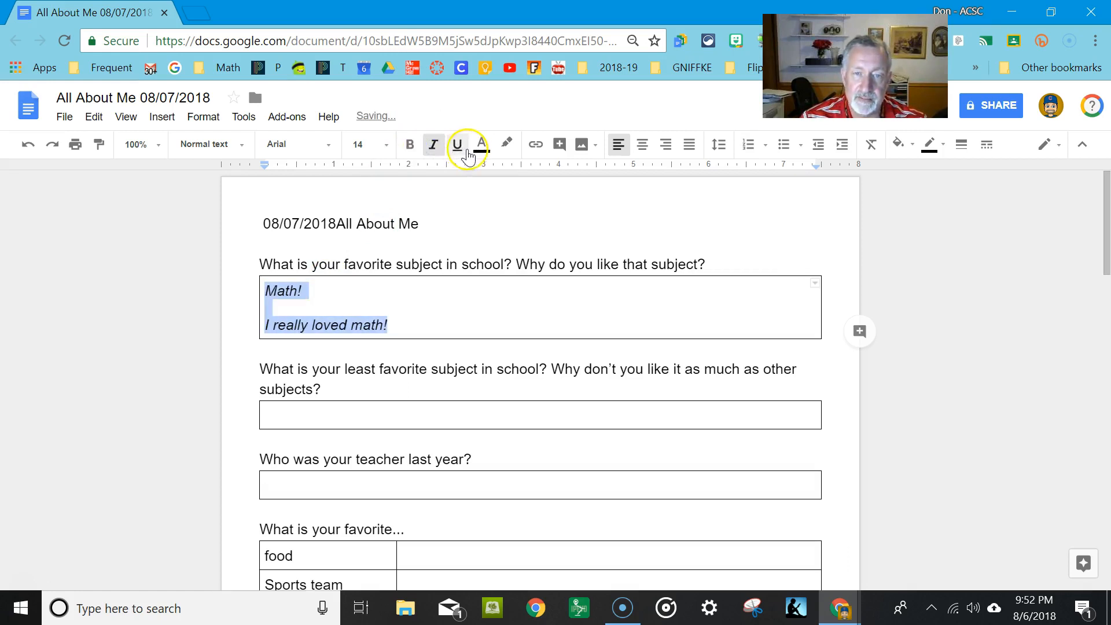
{"action": "left_click", "coordinate": [434, 145]}
{"action": "left_click", "coordinate": [458, 146]}
{"action": "left_click", "coordinate": [457, 146]}
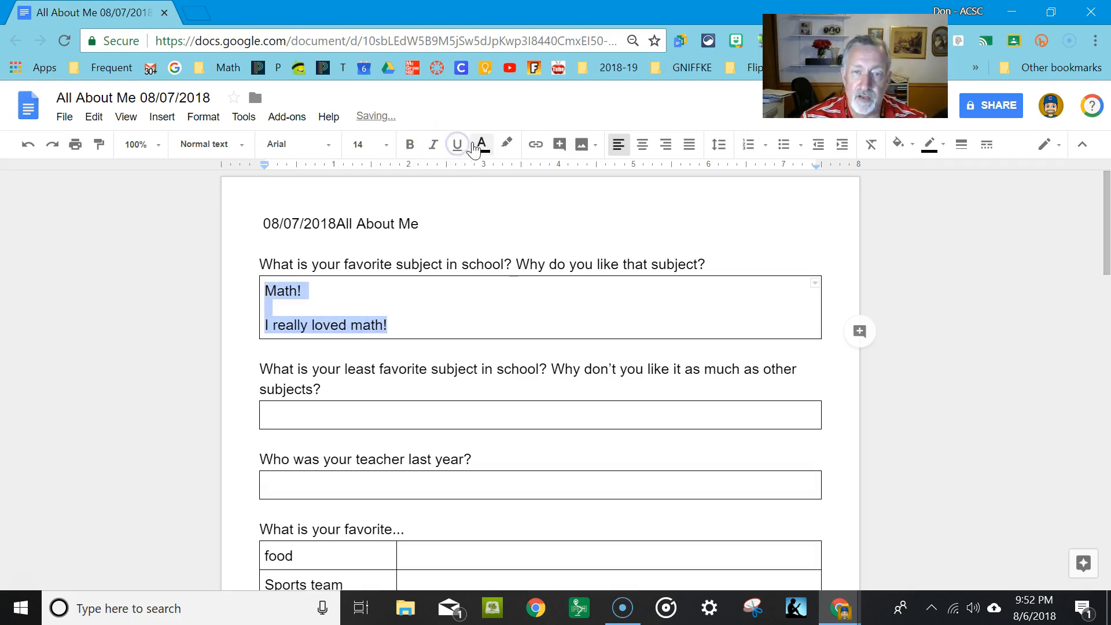
Color the whole math answer red and make it bold
{"action": "left_click", "coordinate": [481, 146]}
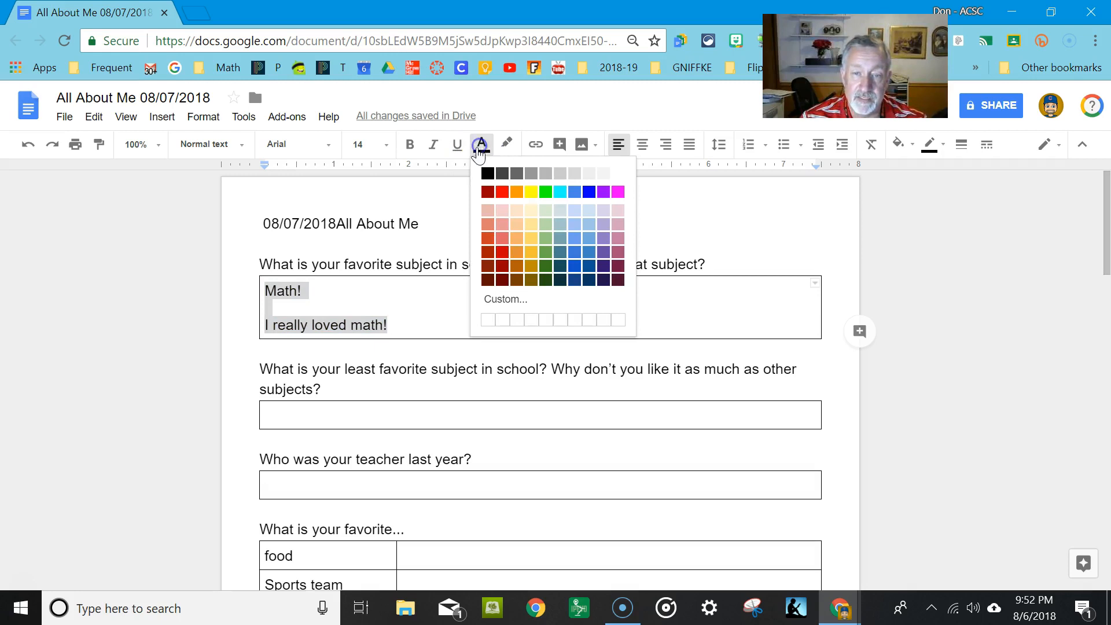
{"action": "left_click", "coordinate": [502, 192]}
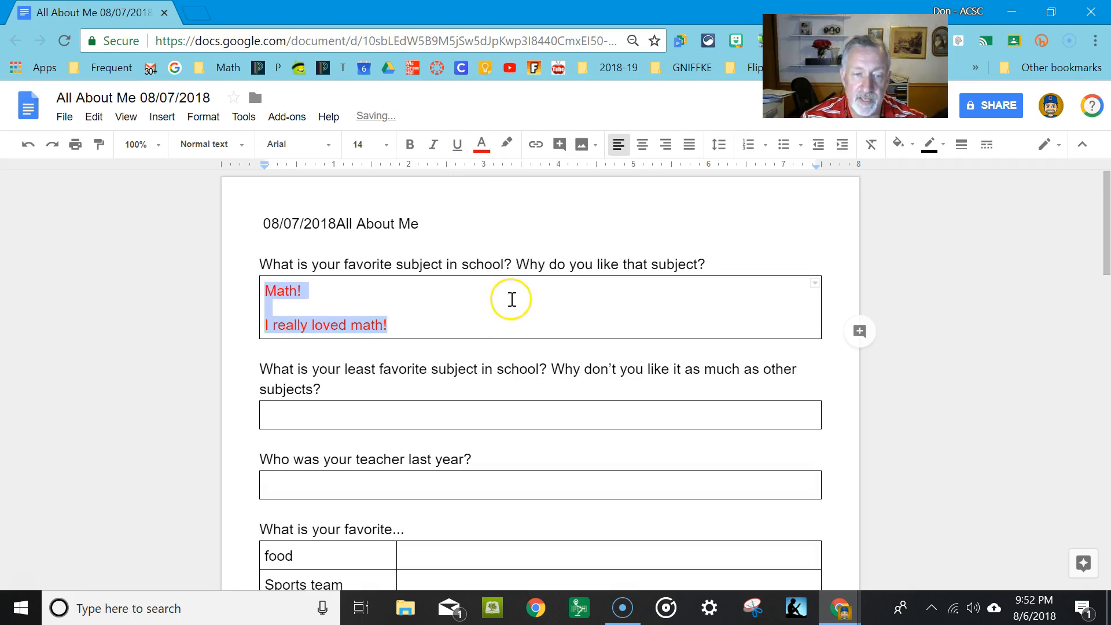
{"action": "left_click", "coordinate": [410, 144]}
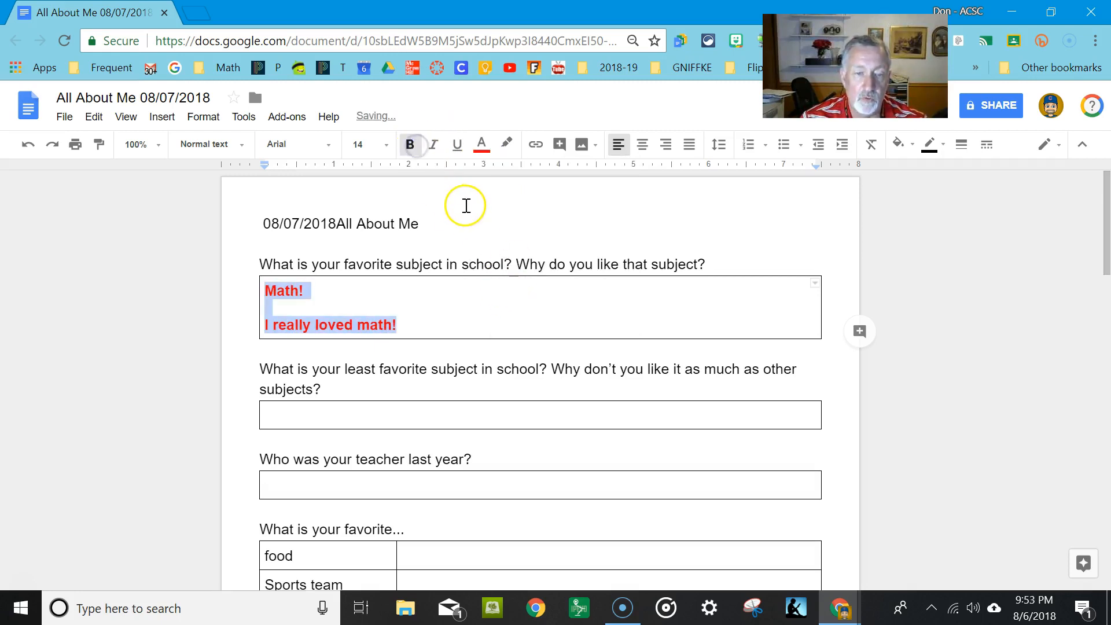
{"action": "left_click", "coordinate": [506, 144]}
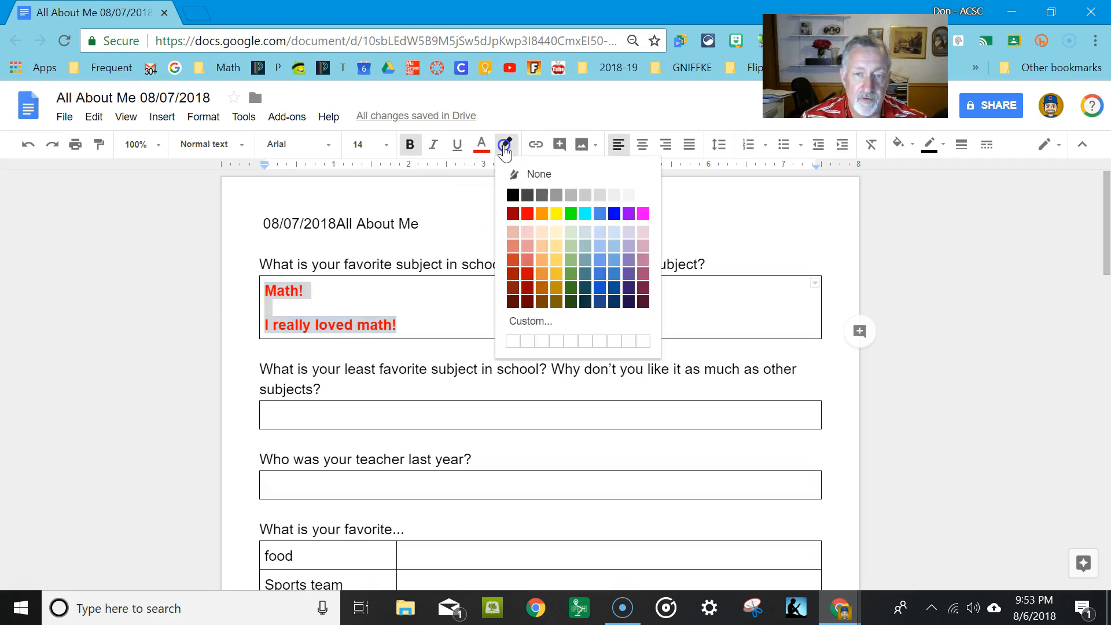
{"action": "left_click", "coordinate": [468, 297]}
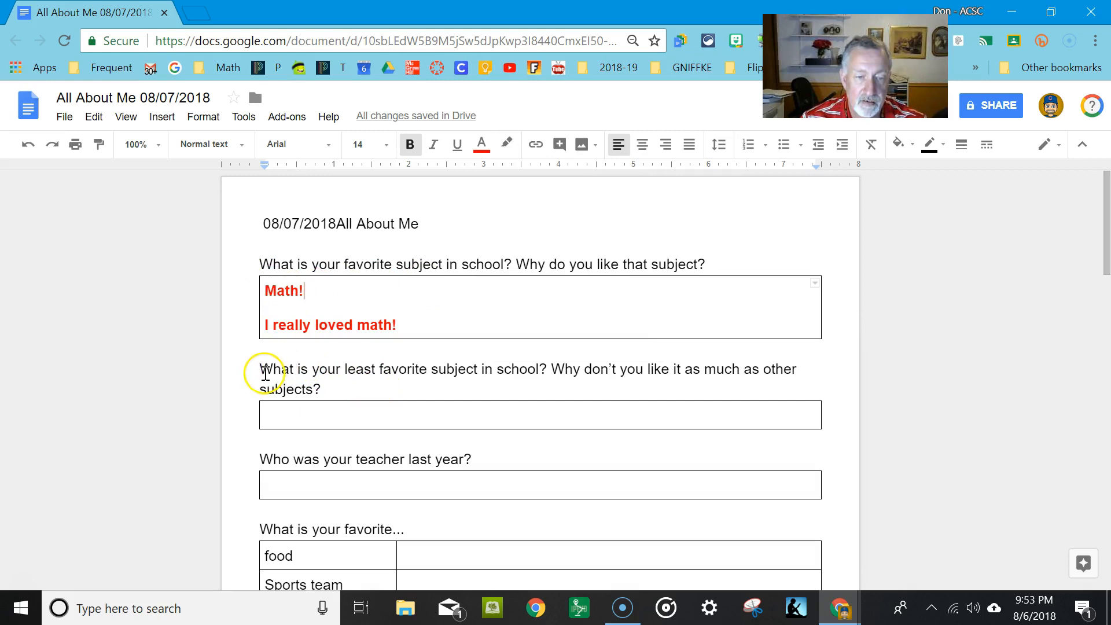
Highlight the question about the least favorite school subject in yellow
{"action": "left_click_drag", "start_coordinate": [260, 364], "coordinate": [313, 387]}
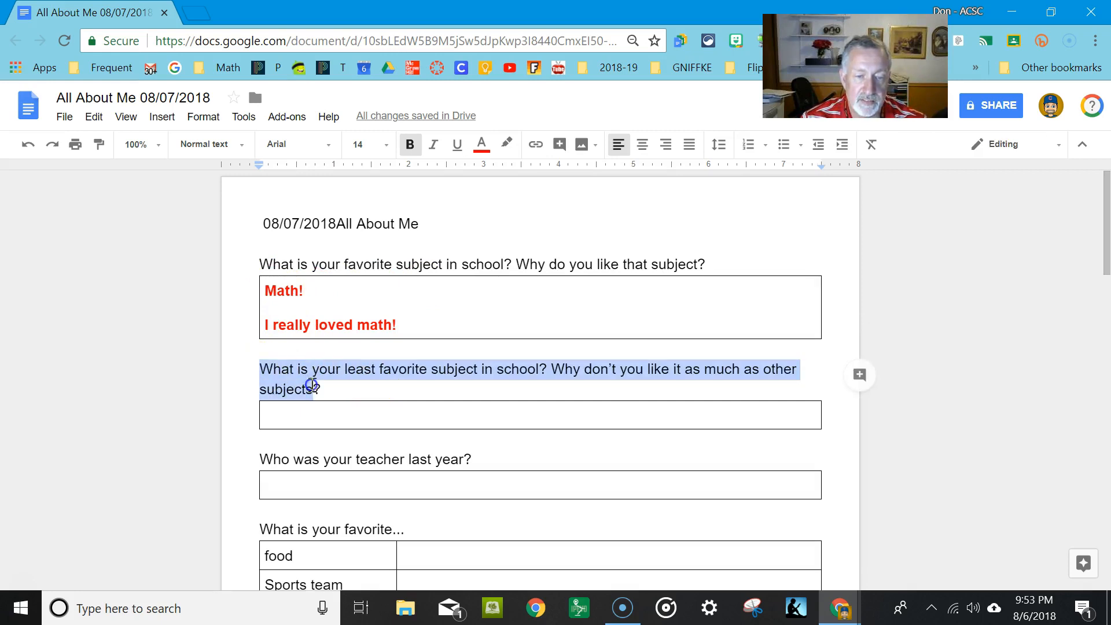
{"action": "left_click", "coordinate": [508, 146]}
{"action": "left_click", "coordinate": [557, 218]}
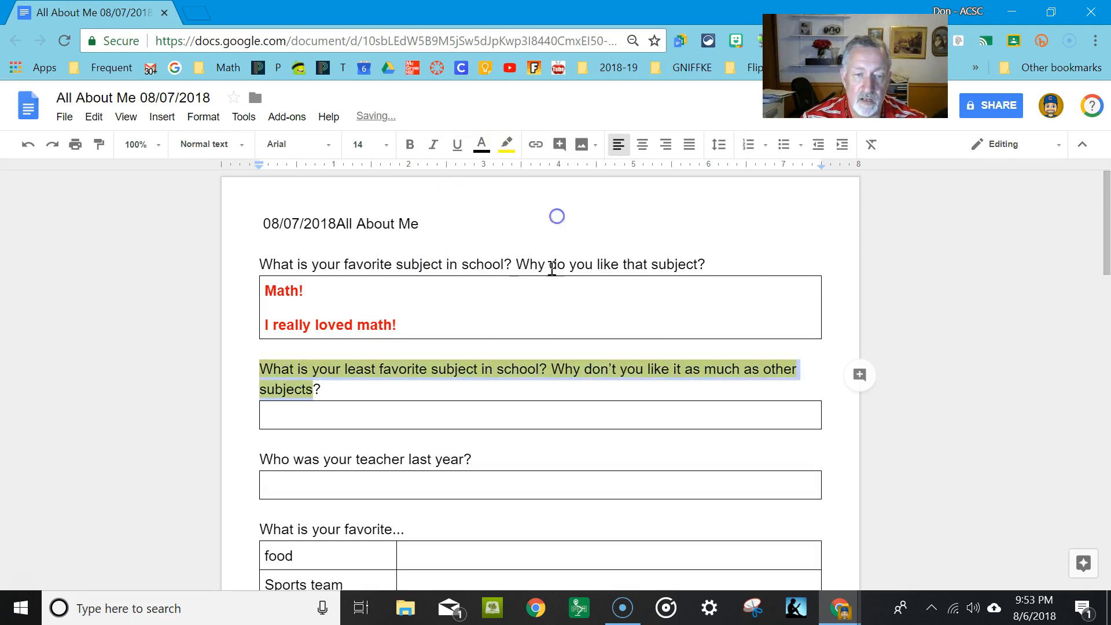
{"action": "left_click", "coordinate": [495, 389]}
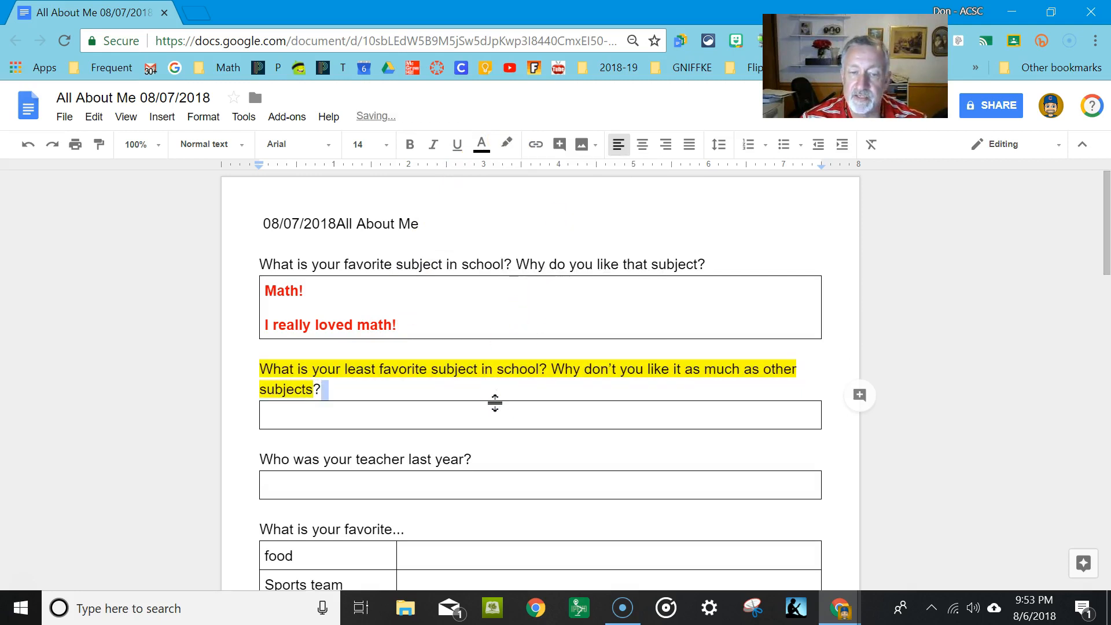
{"action": "left_click", "coordinate": [427, 400]}
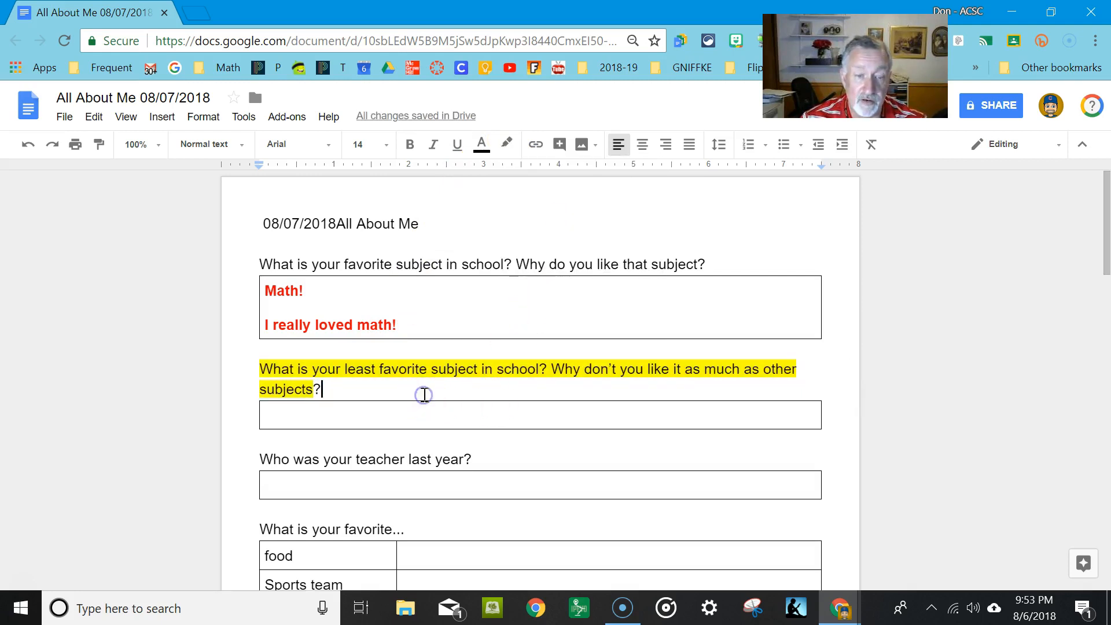
{"action": "left_click", "coordinate": [405, 383]}
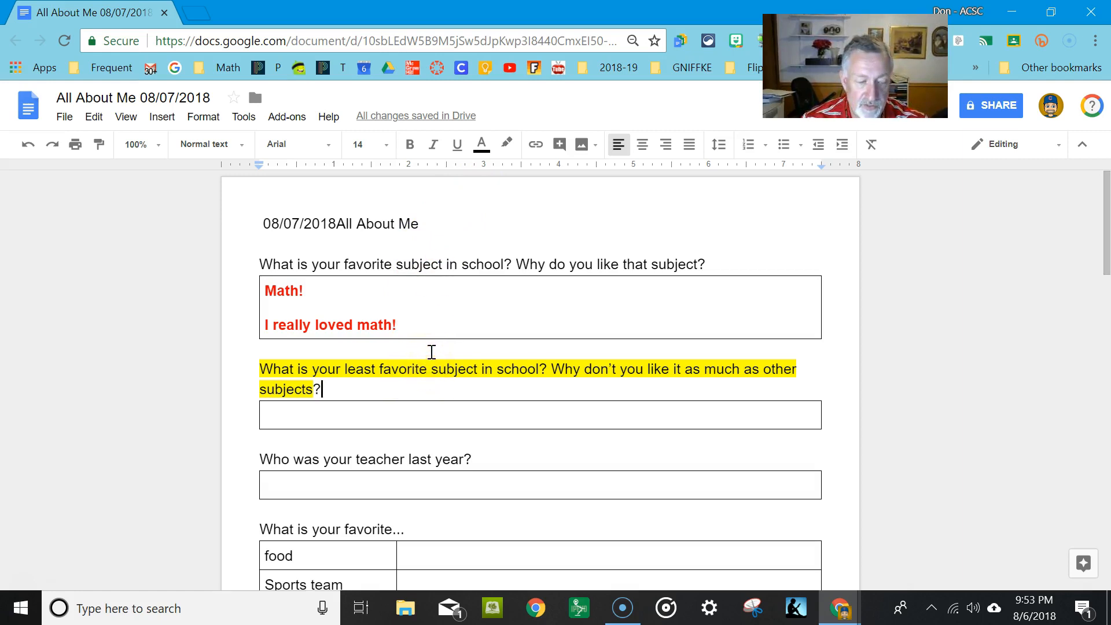
{"action": "left_click", "coordinate": [417, 392]}
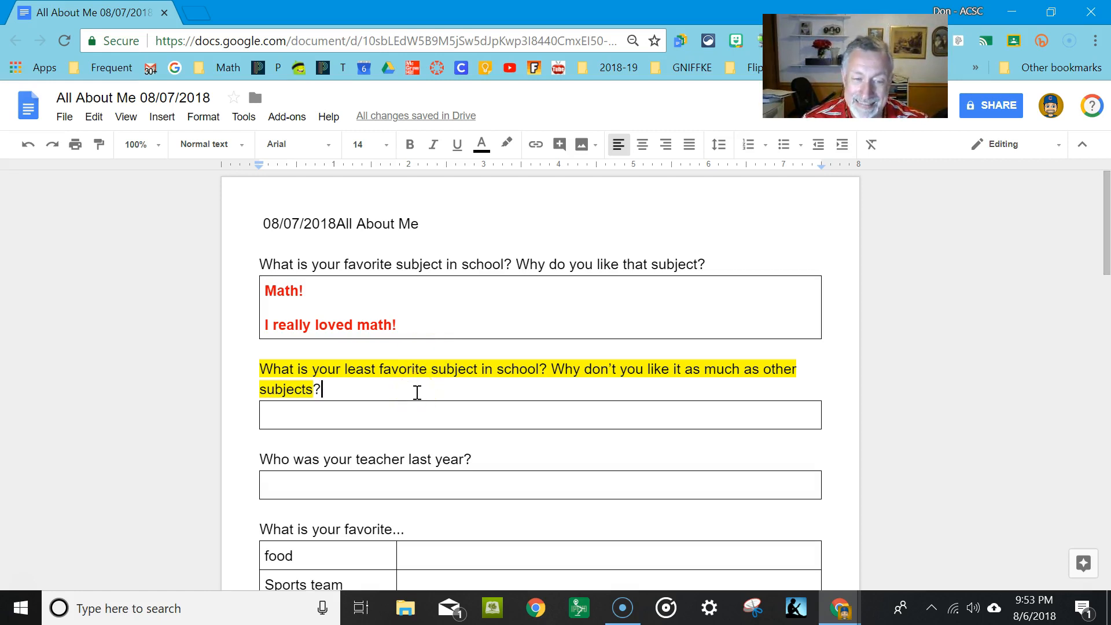
Undo the yellow highlight on the least favorite subject question and return to the math answer box
{"action": "key", "text": "ctrl+z"}
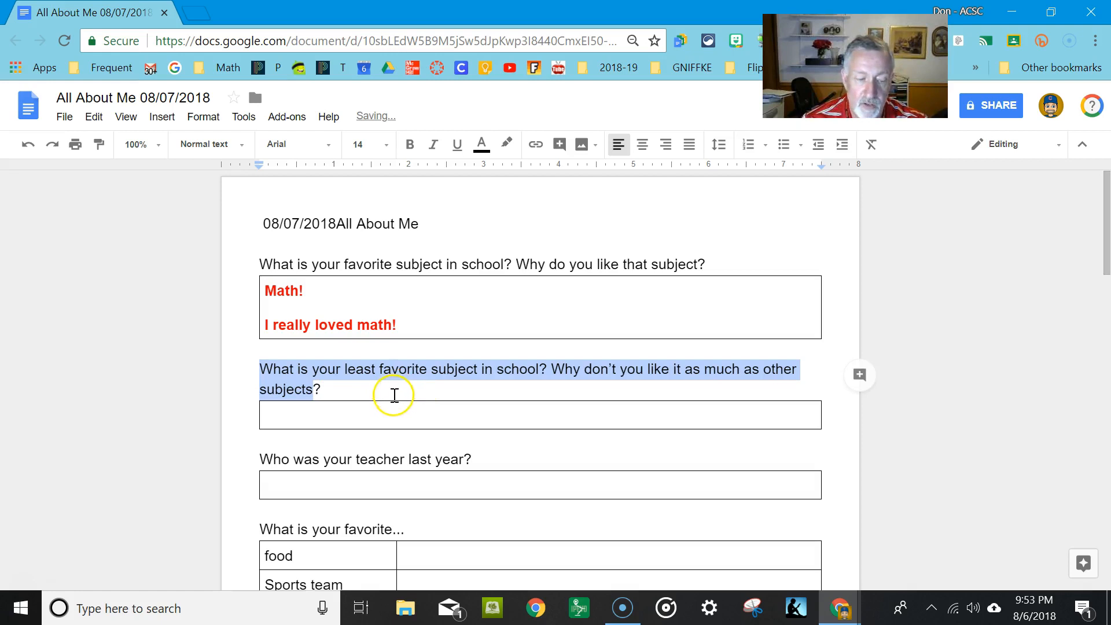
{"action": "left_click", "coordinate": [414, 338]}
{"action": "left_click", "coordinate": [480, 313]}
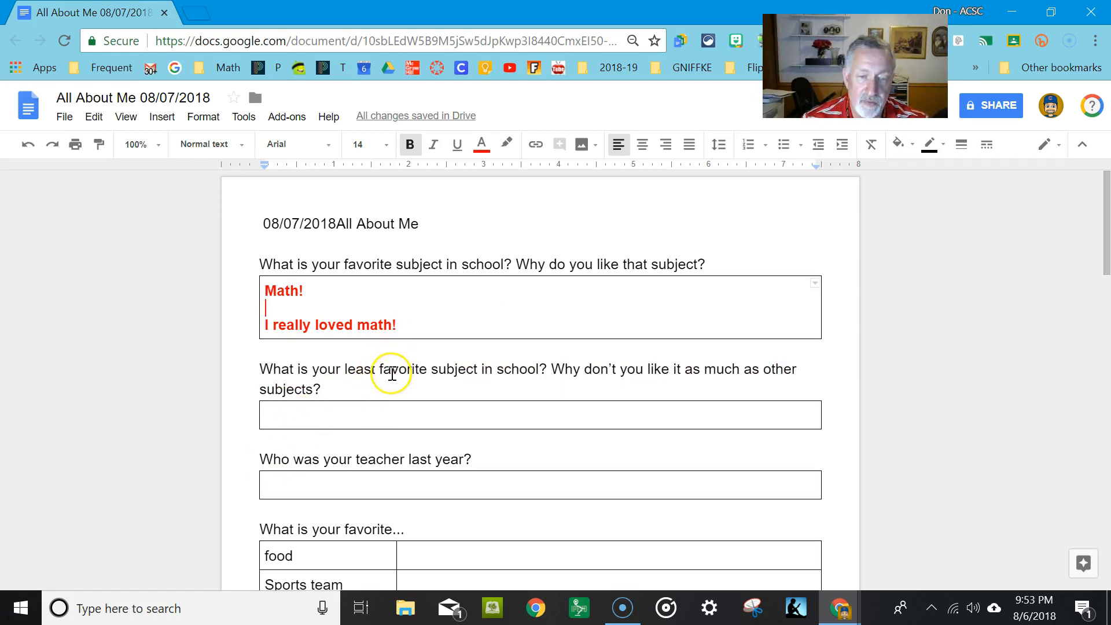
Try to add a hyperlink to the words "least favorite" in the second question
{"action": "left_click", "coordinate": [346, 368]}
{"action": "left_click_drag", "start_coordinate": [345, 368], "coordinate": [429, 371]}
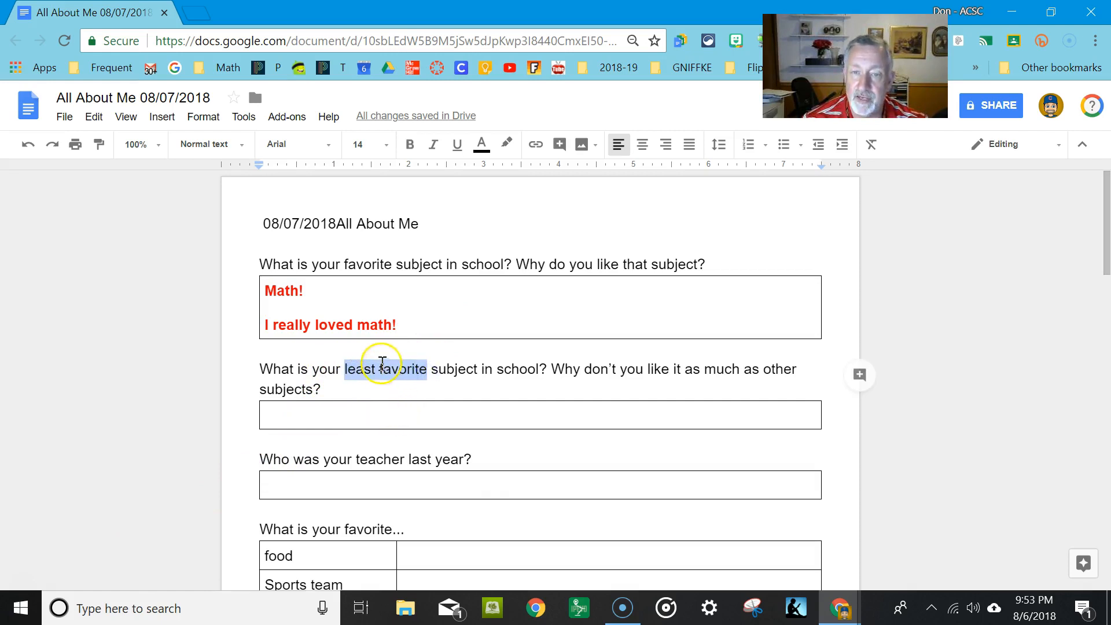
{"action": "left_click", "coordinate": [536, 144]}
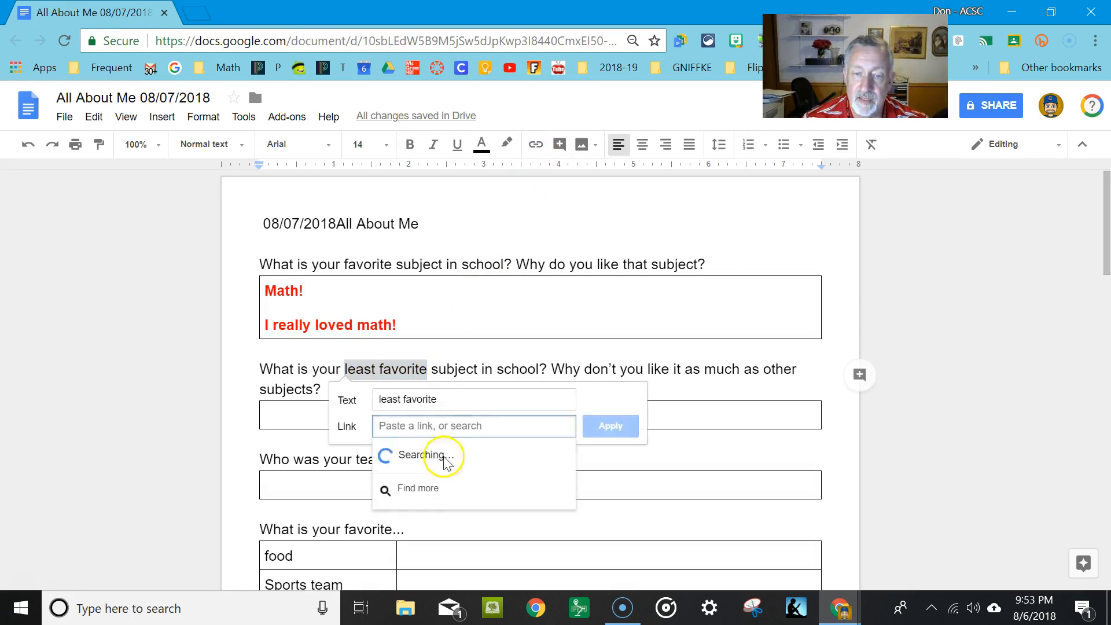
{"action": "left_click", "coordinate": [432, 427]}
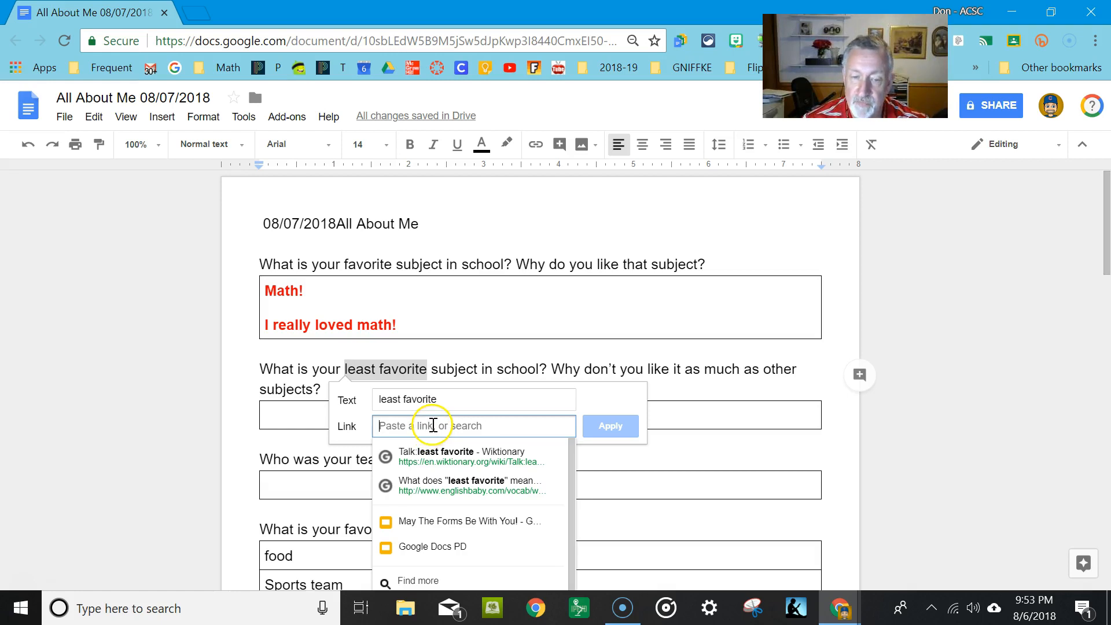
{"action": "right_click", "coordinate": [433, 426]}
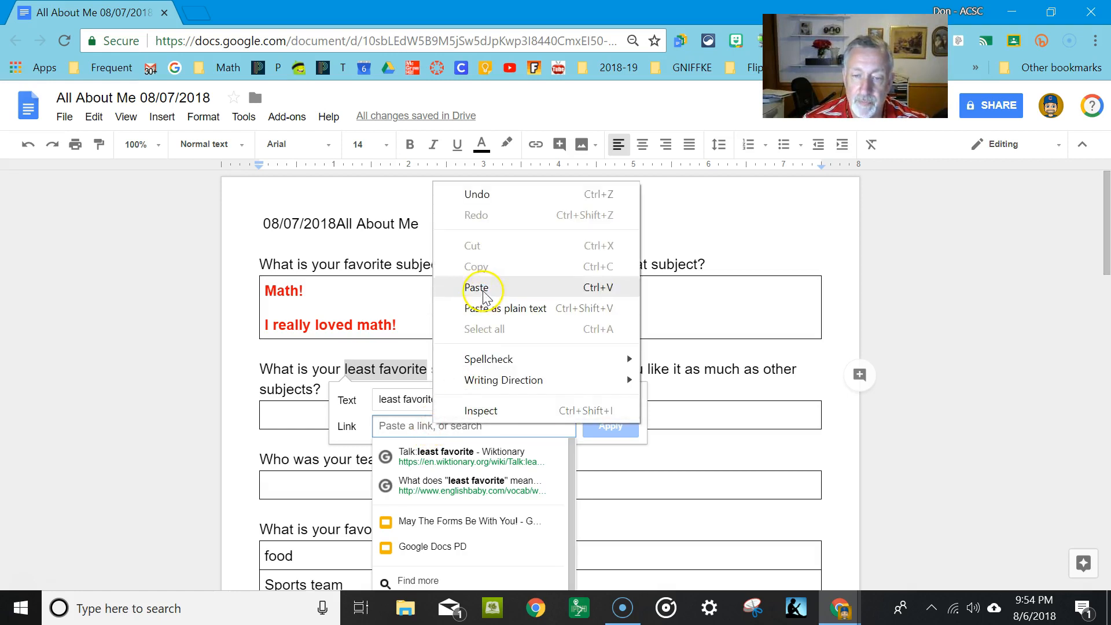
{"action": "left_click", "coordinate": [762, 226]}
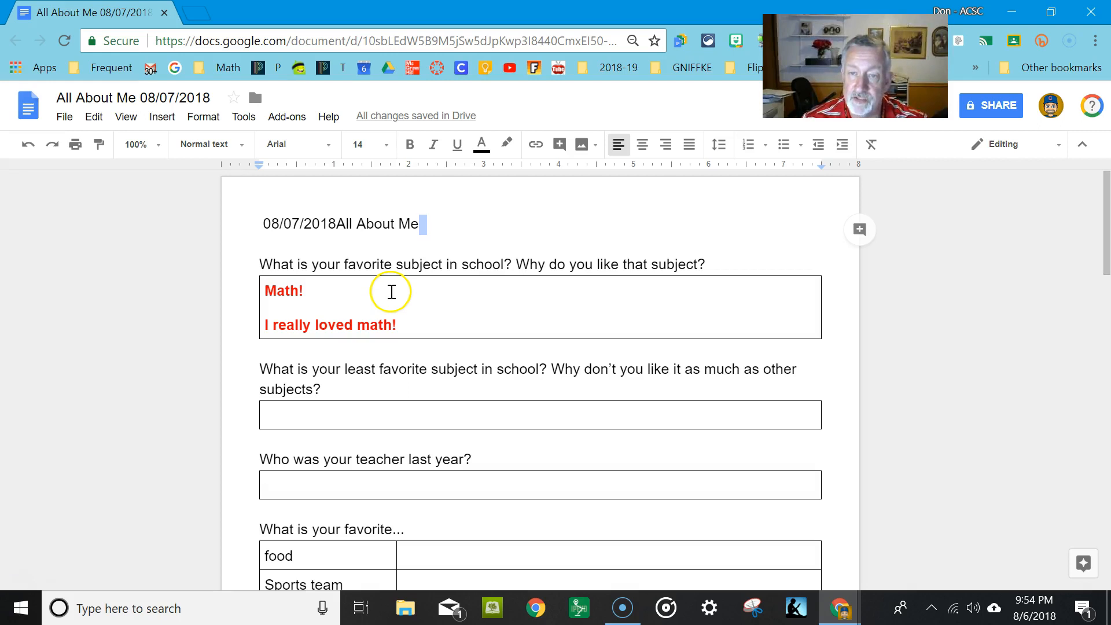
Try center, right and justified alignment on the "Math!" line and return it to left alignment
{"action": "left_click", "coordinate": [309, 292]}
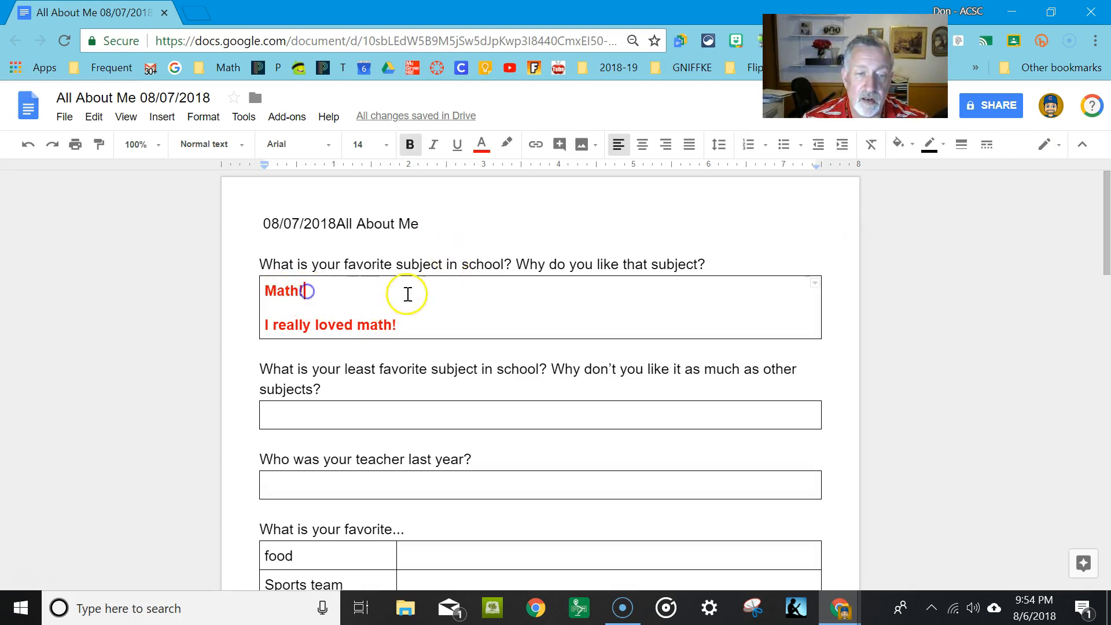
{"action": "left_click", "coordinate": [642, 149]}
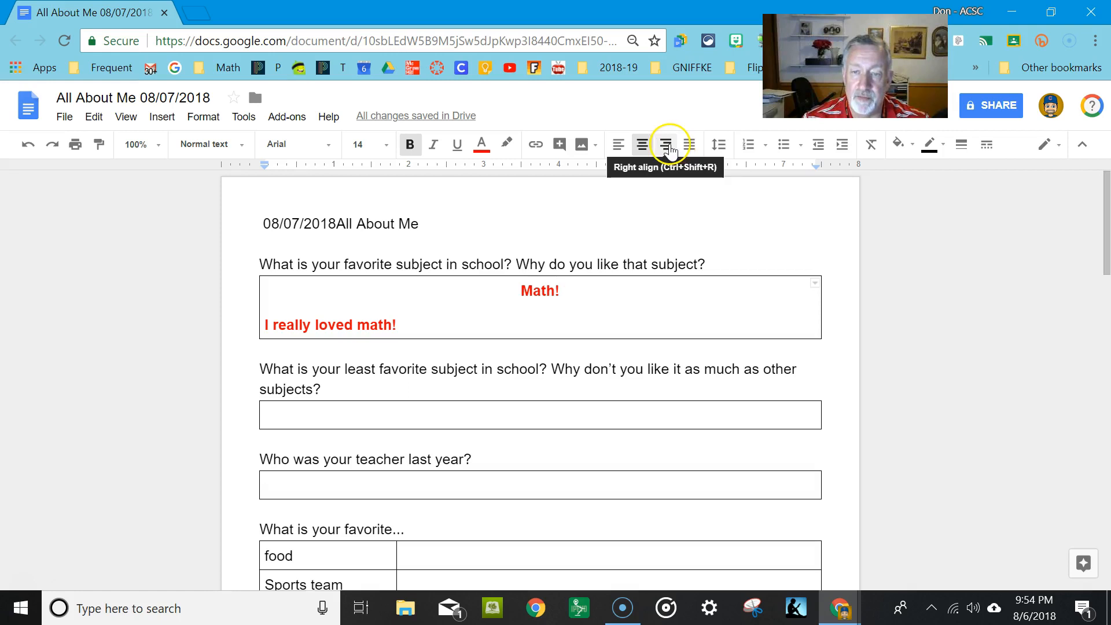
{"action": "left_click", "coordinate": [667, 146]}
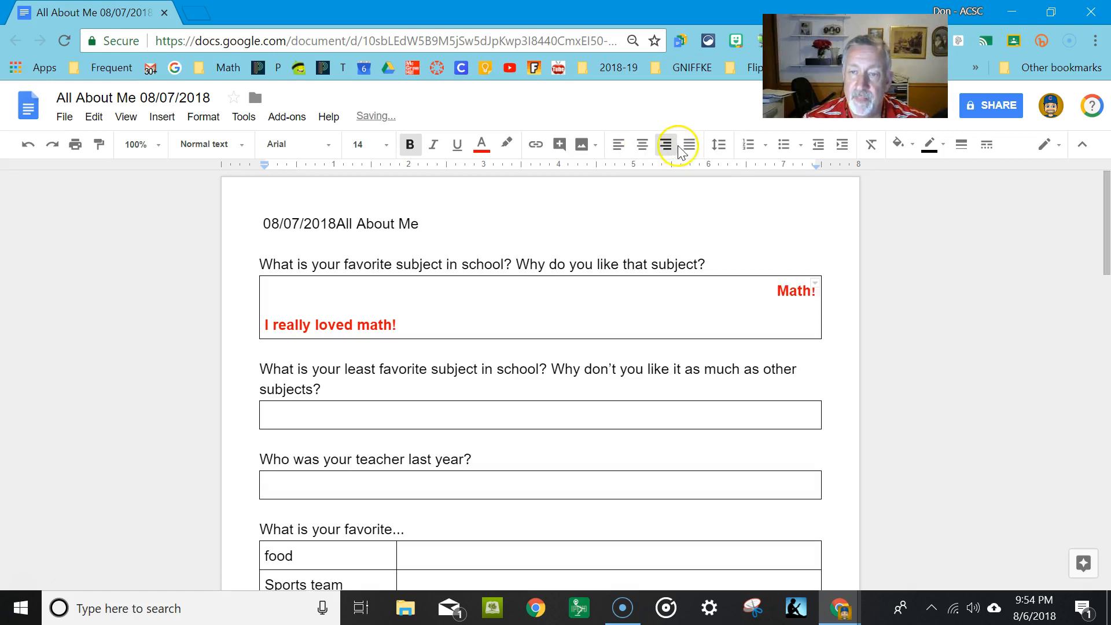
{"action": "left_click", "coordinate": [688, 149]}
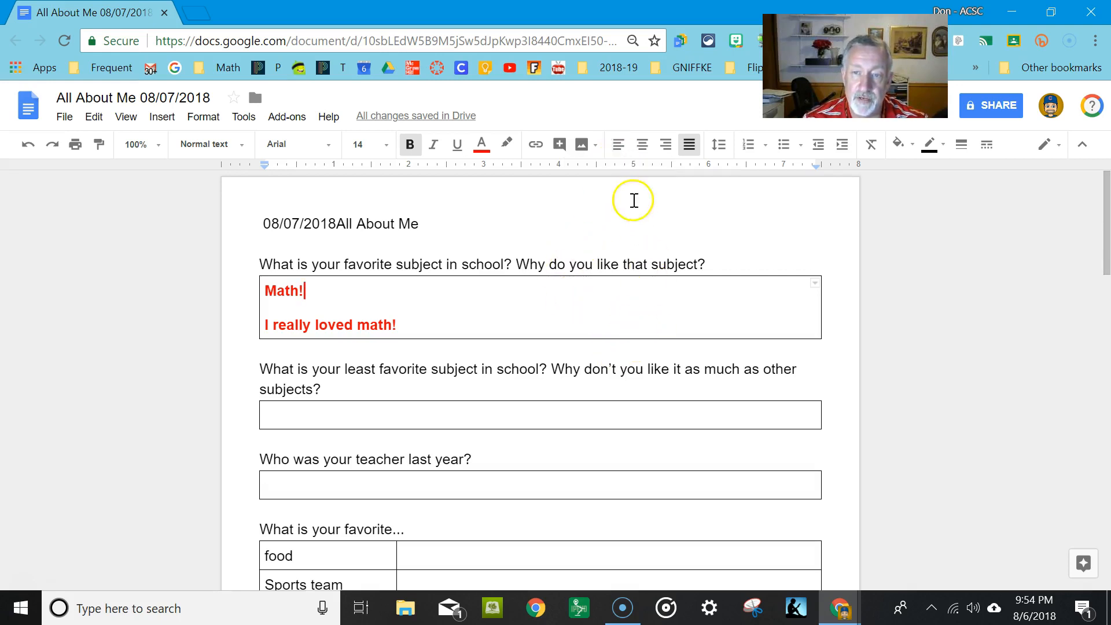
{"action": "left_click", "coordinate": [620, 146]}
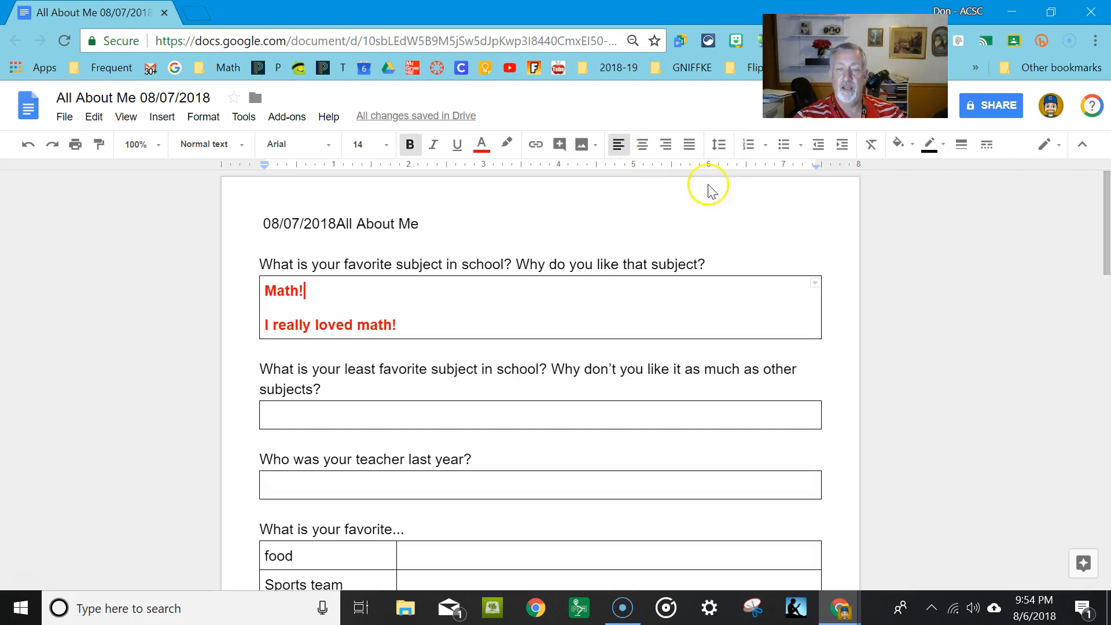
Try a bullet on the line "I really loved math!" and make it a numbered list item instead, without an empty second item
{"action": "left_click", "coordinate": [412, 329]}
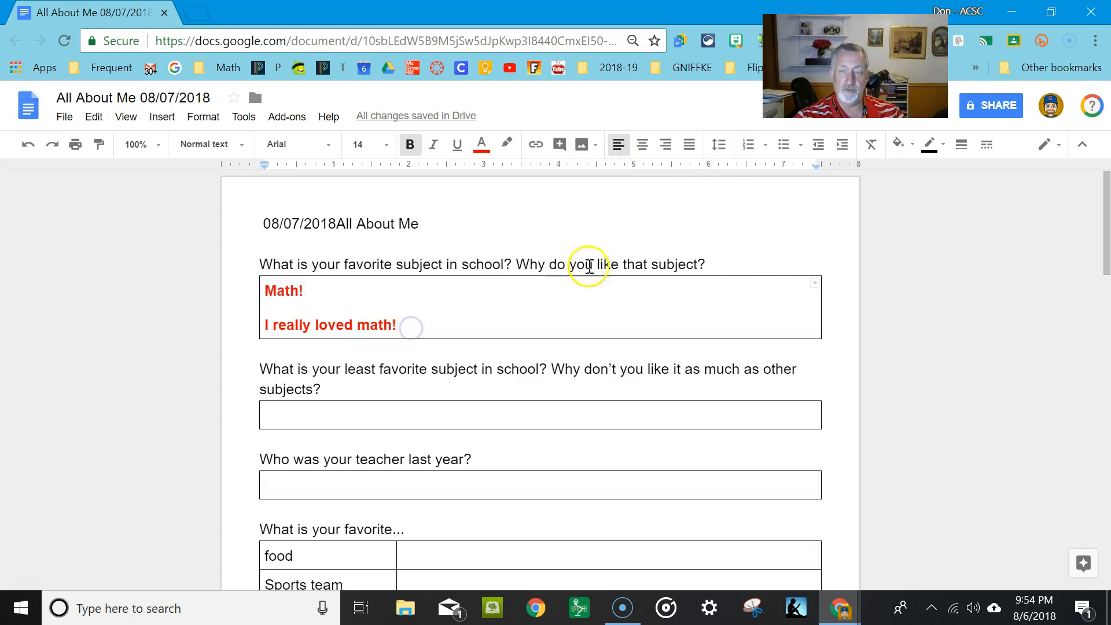
{"action": "left_click", "coordinate": [785, 147]}
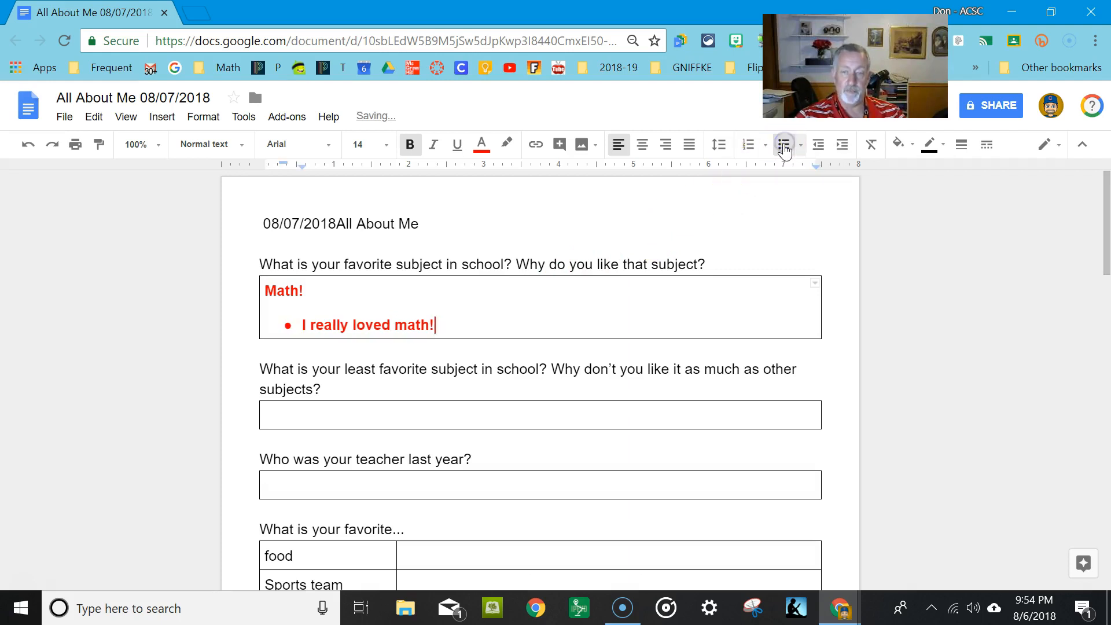
{"action": "left_click", "coordinate": [783, 148]}
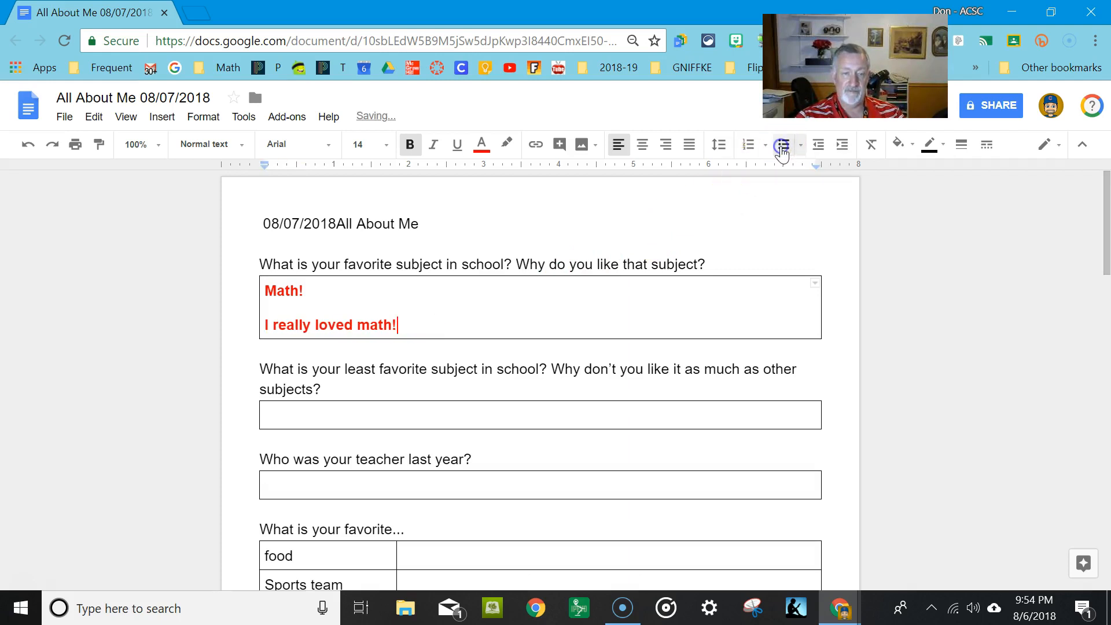
{"action": "left_click", "coordinate": [749, 146]}
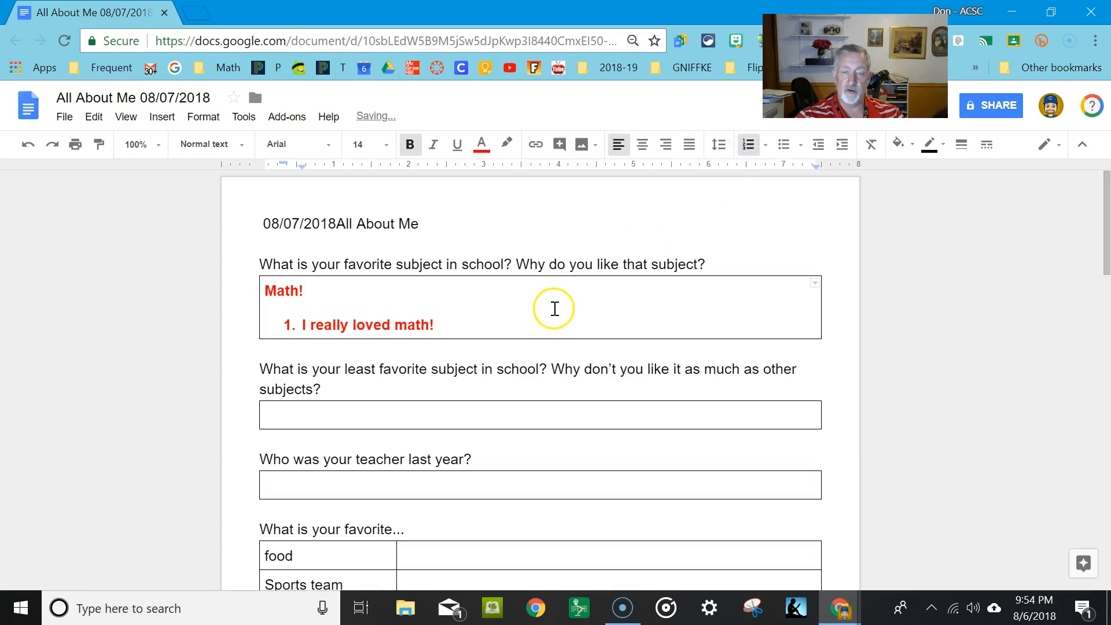
{"action": "key", "text": "Return"}
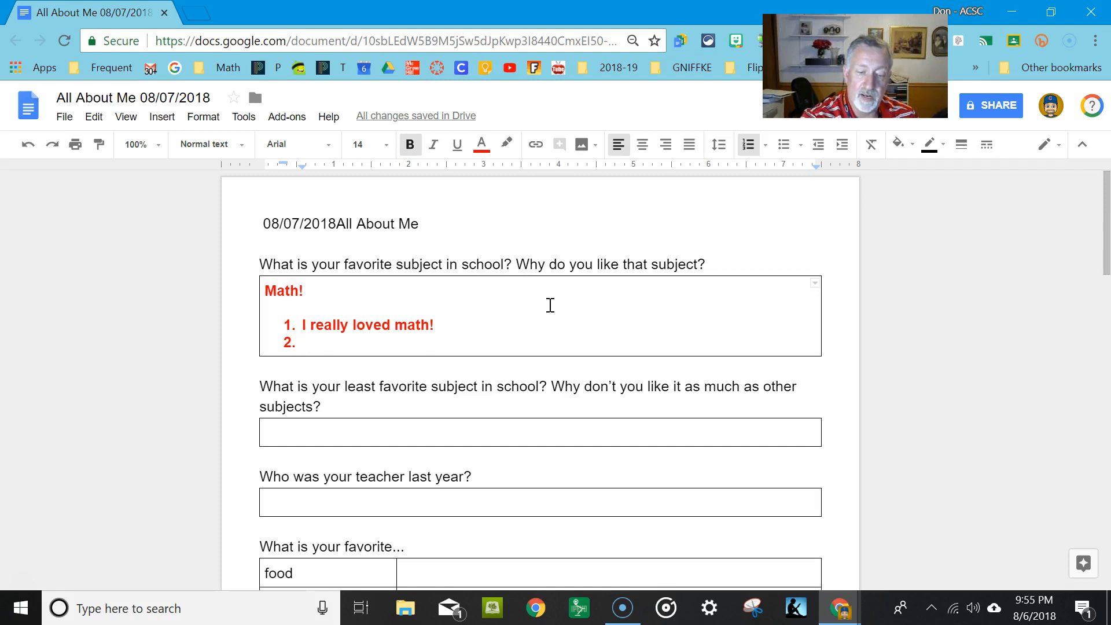
{"action": "key", "text": "BackSpace"}
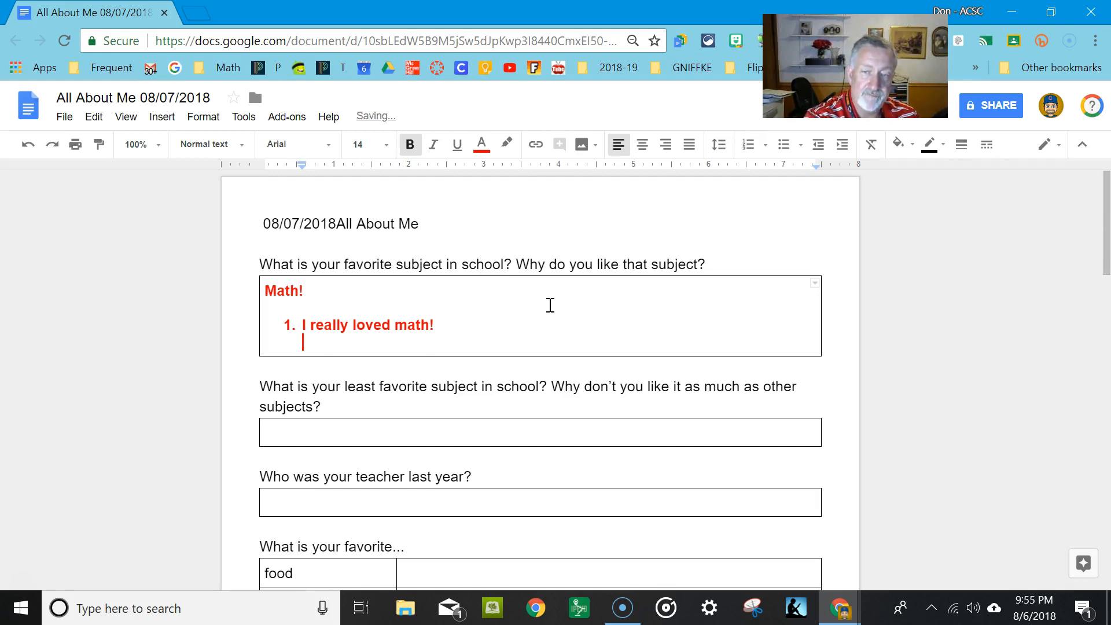
{"action": "key", "text": "BackSpace"}
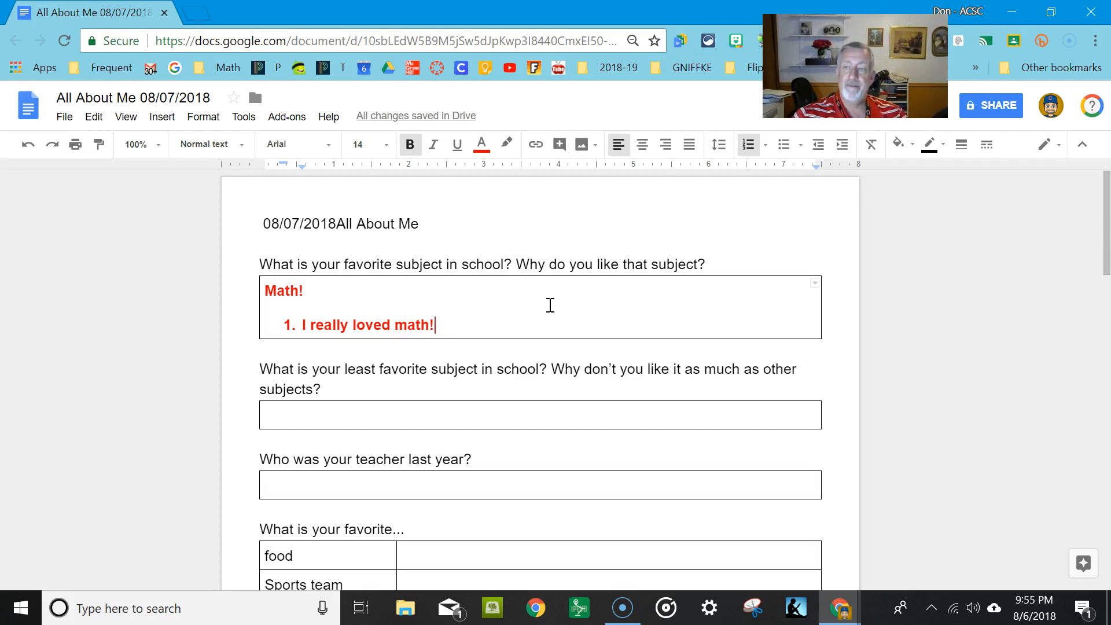
Fill the background of the math answer box with yellow
{"action": "left_click", "coordinate": [724, 297]}
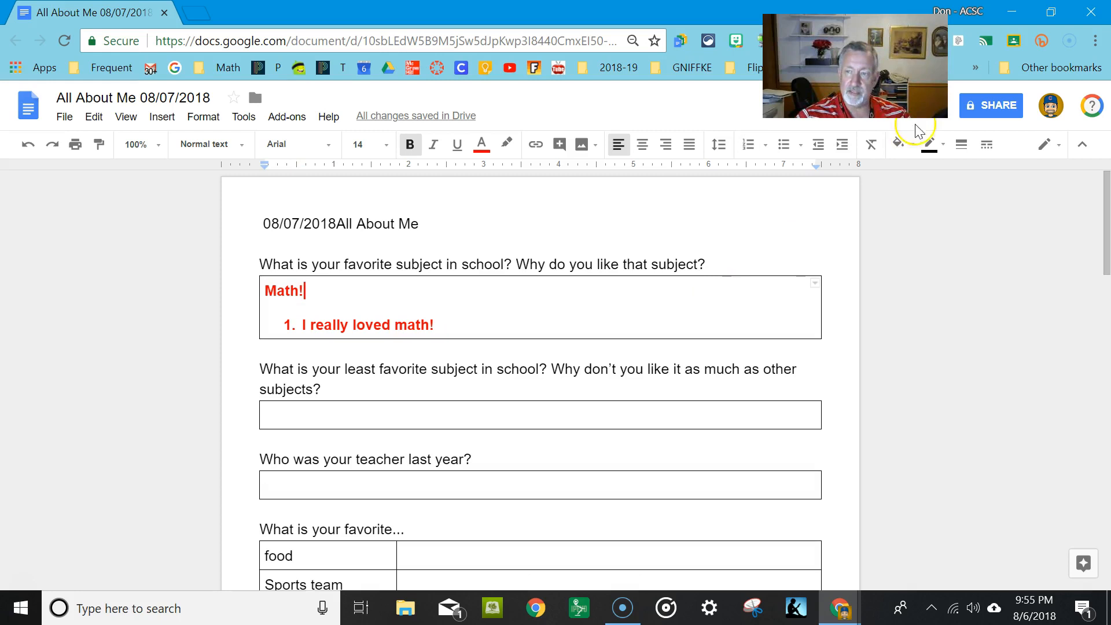
{"action": "left_click", "coordinate": [895, 149]}
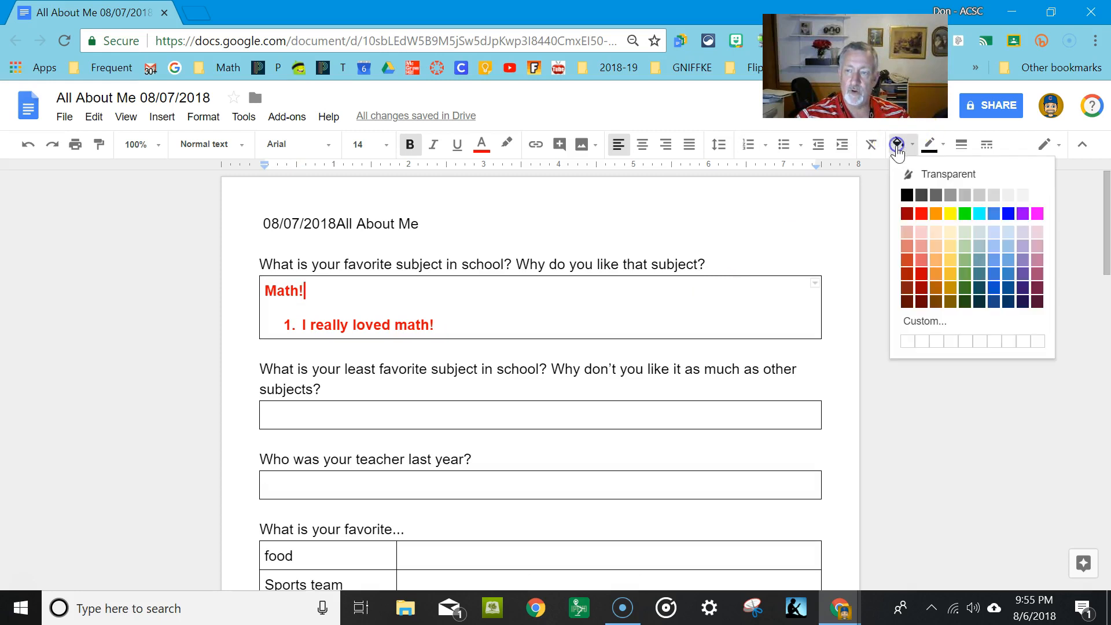
{"action": "left_click", "coordinate": [952, 213]}
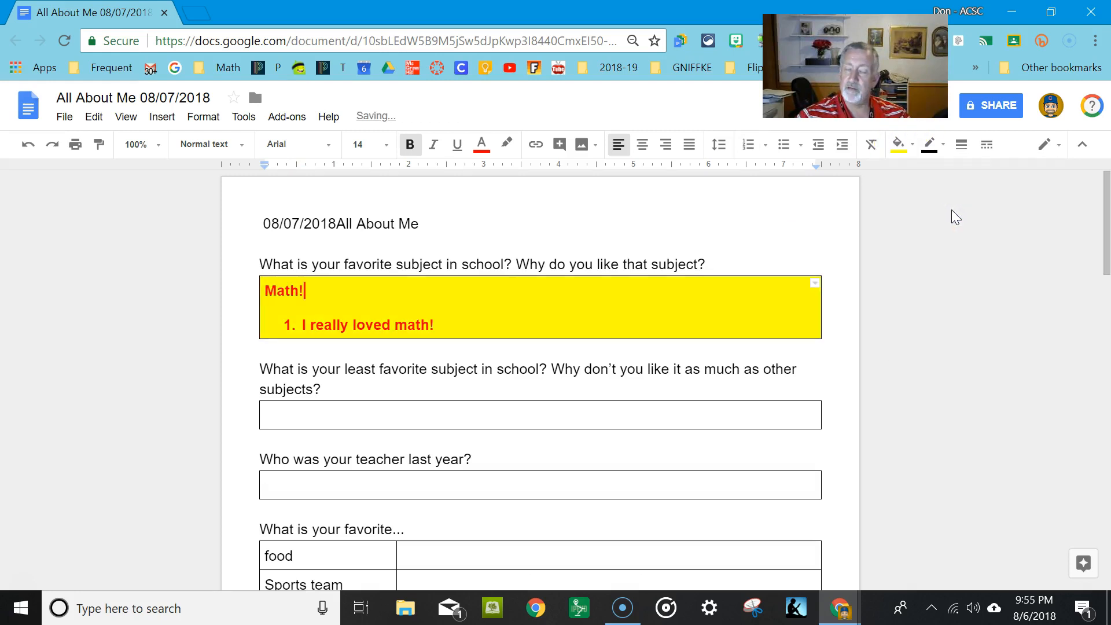
{"action": "left_click", "coordinate": [798, 282]}
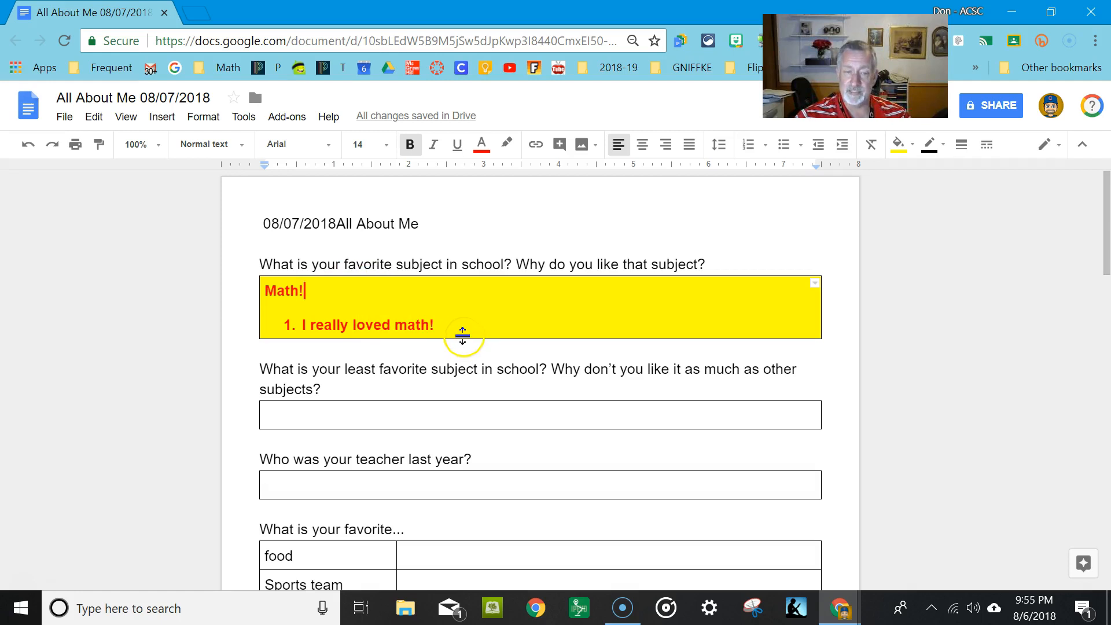
Try a 4.5 pt border on the empty answer box under the least favorite subject question and return it to 1 pt
{"action": "left_click", "coordinate": [440, 415]}
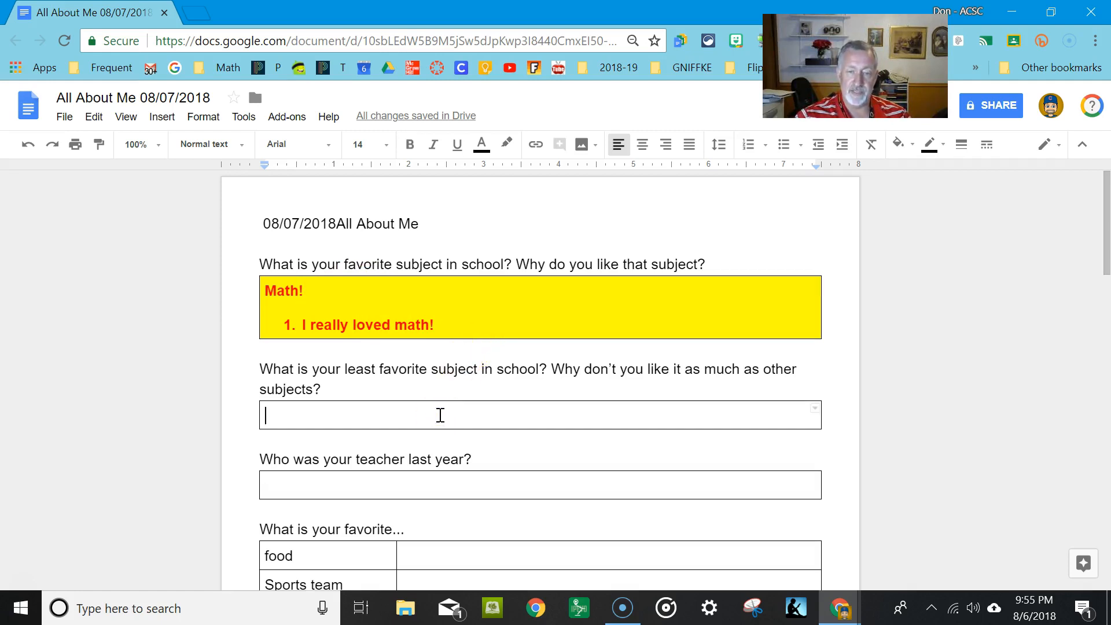
{"action": "left_click", "coordinate": [404, 401]}
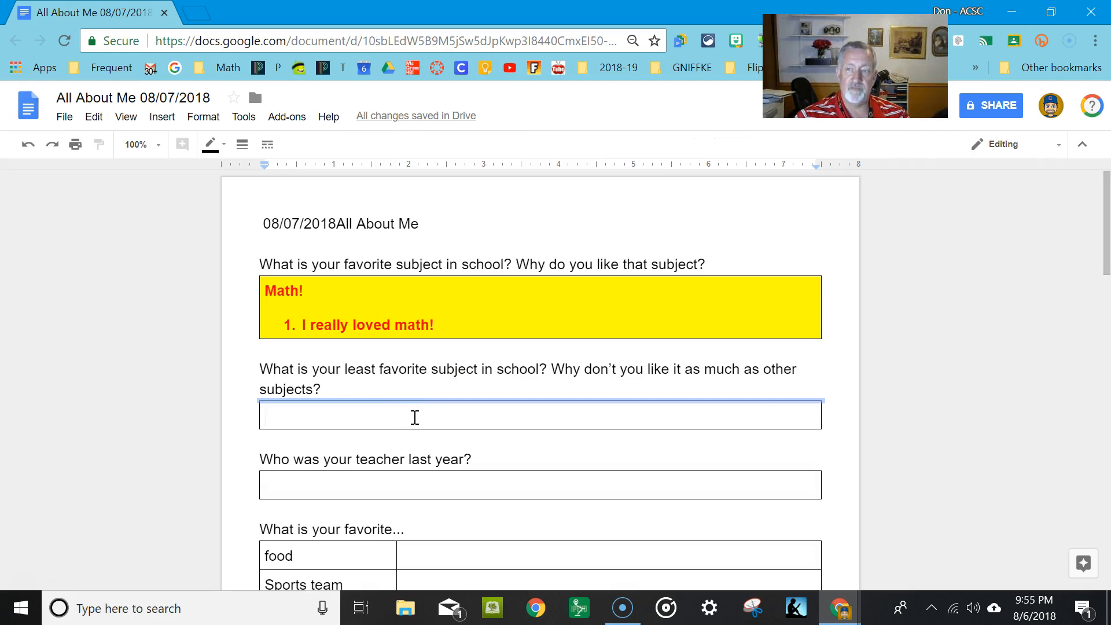
{"action": "left_click", "coordinate": [410, 415]}
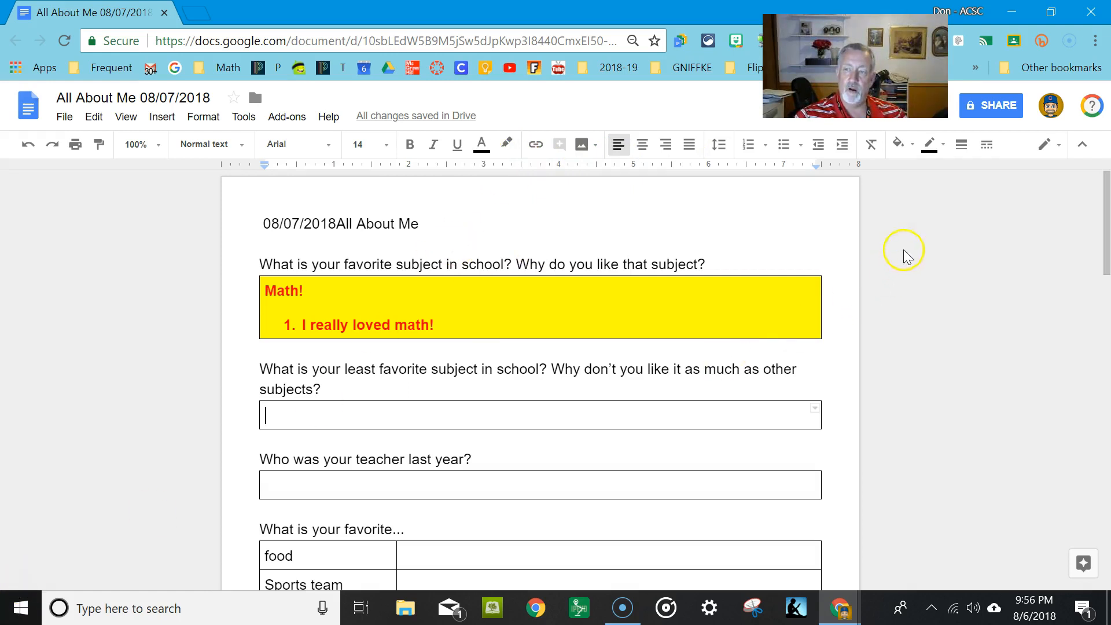
{"action": "left_click", "coordinate": [965, 149]}
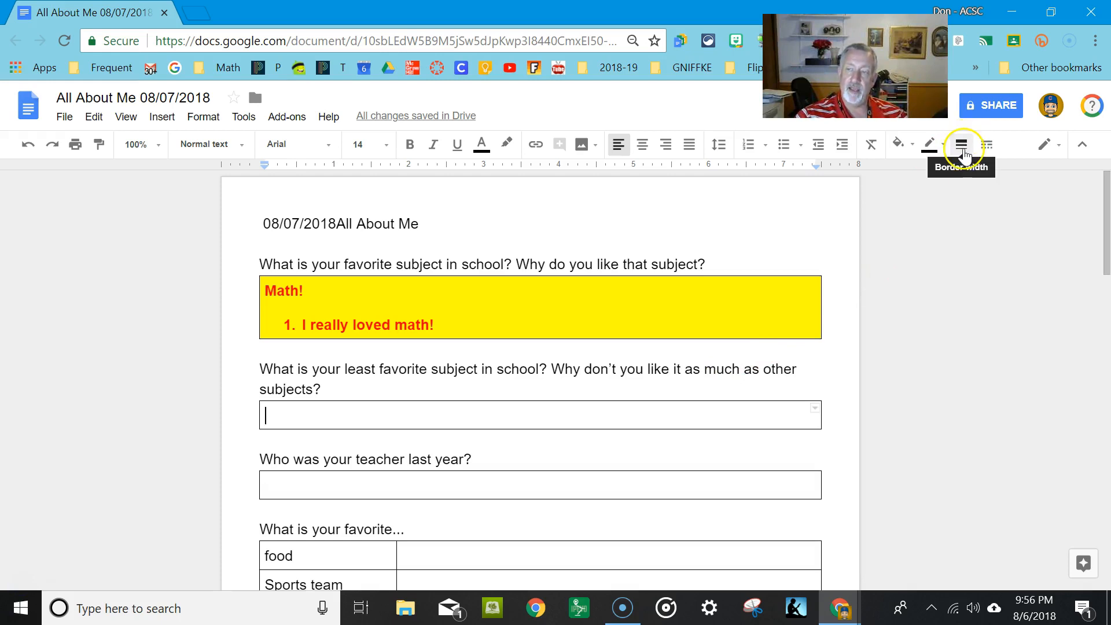
{"action": "left_click", "coordinate": [965, 152]}
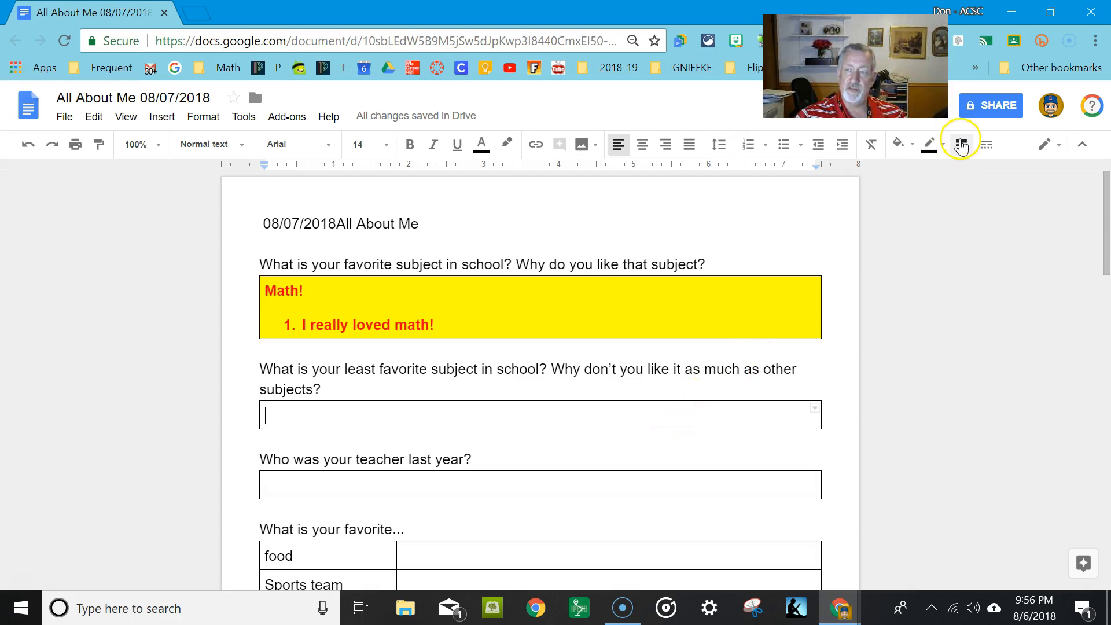
{"action": "left_click", "coordinate": [961, 148]}
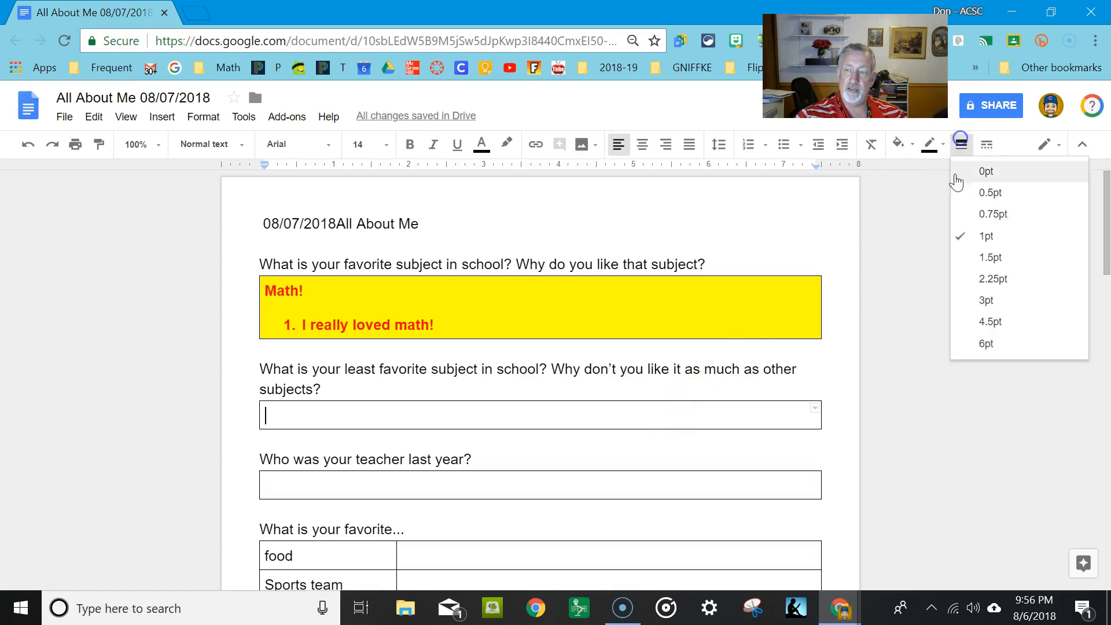
{"action": "left_click", "coordinate": [986, 322]}
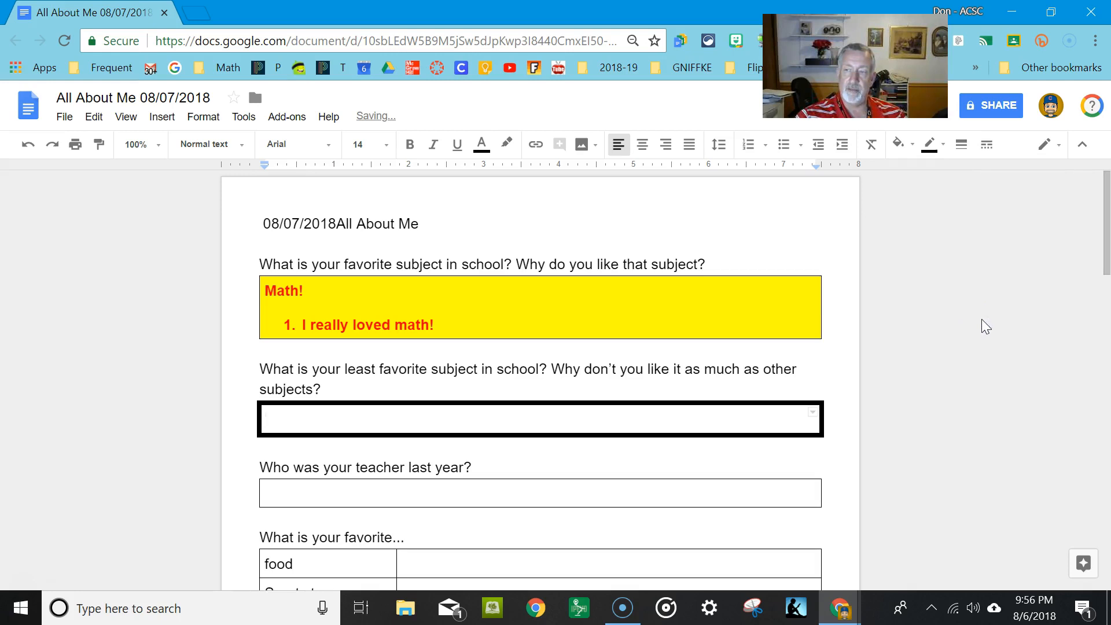
{"action": "left_click", "coordinate": [961, 145]}
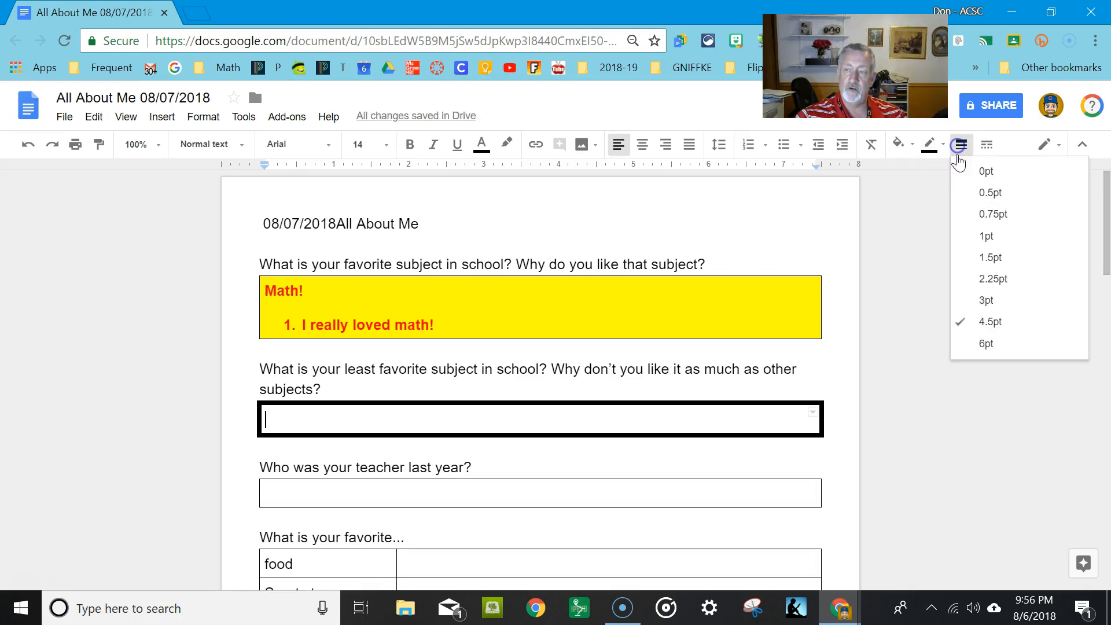
{"action": "left_click", "coordinate": [984, 234]}
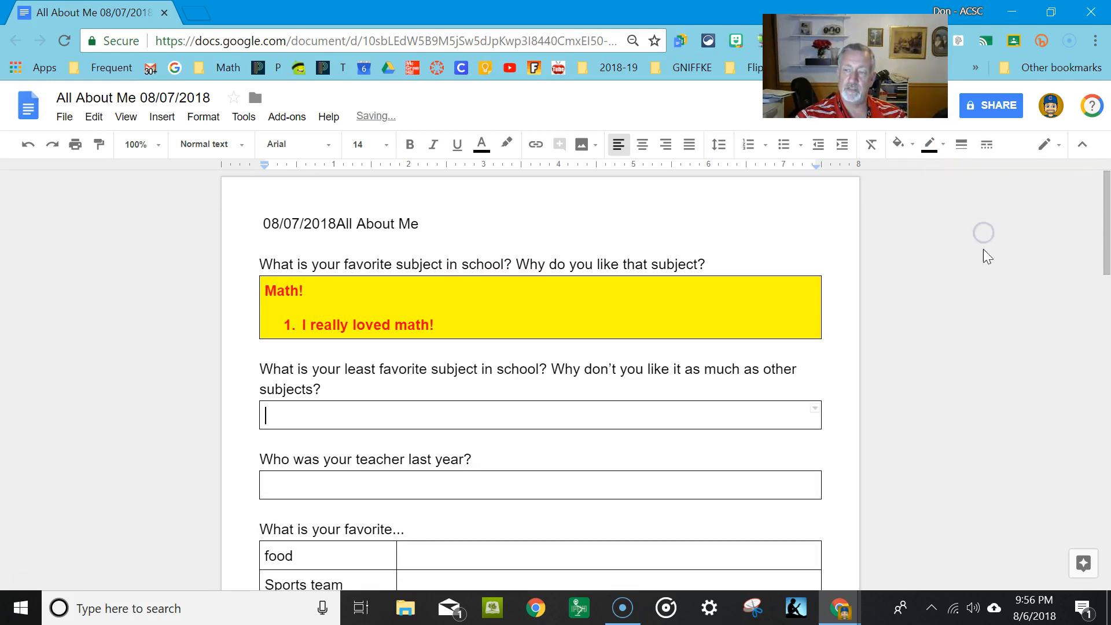
Give the least favorite subject answer box a magenta 3 pt border, trying the dashed style and settling on dotted
{"action": "left_click", "coordinate": [985, 147]}
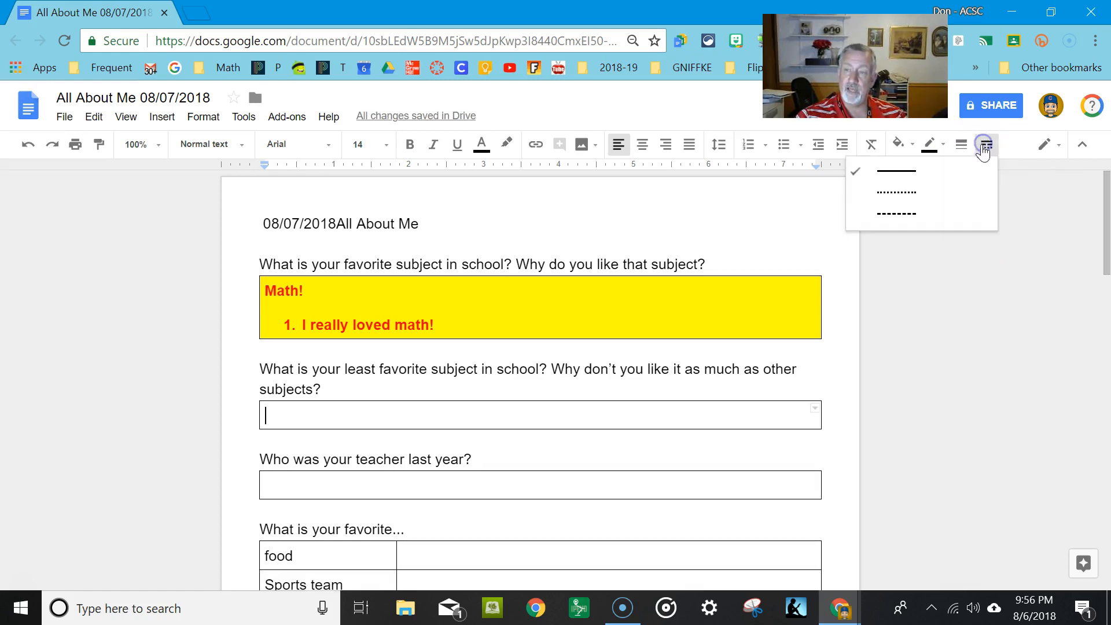
{"action": "left_click", "coordinate": [911, 213]}
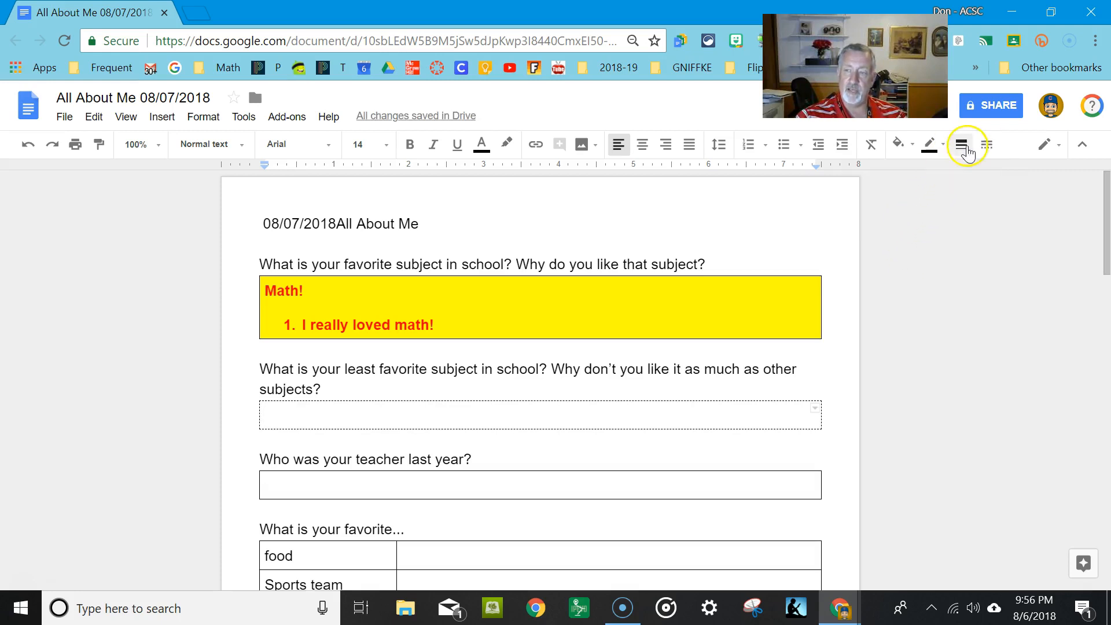
{"action": "left_click", "coordinate": [937, 154]}
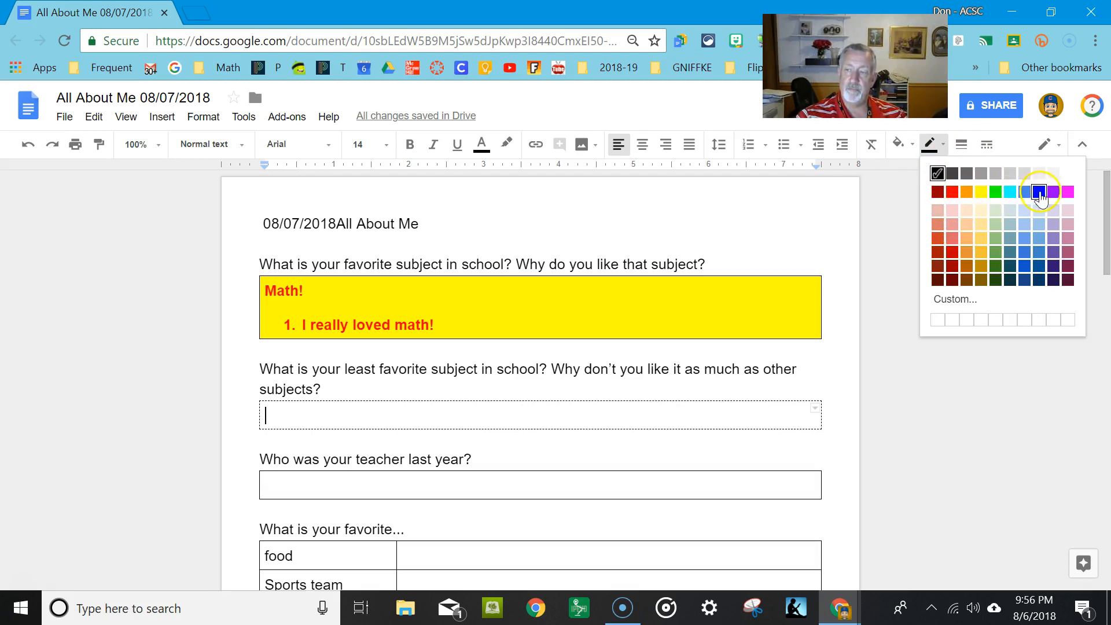
{"action": "left_click", "coordinate": [1067, 194]}
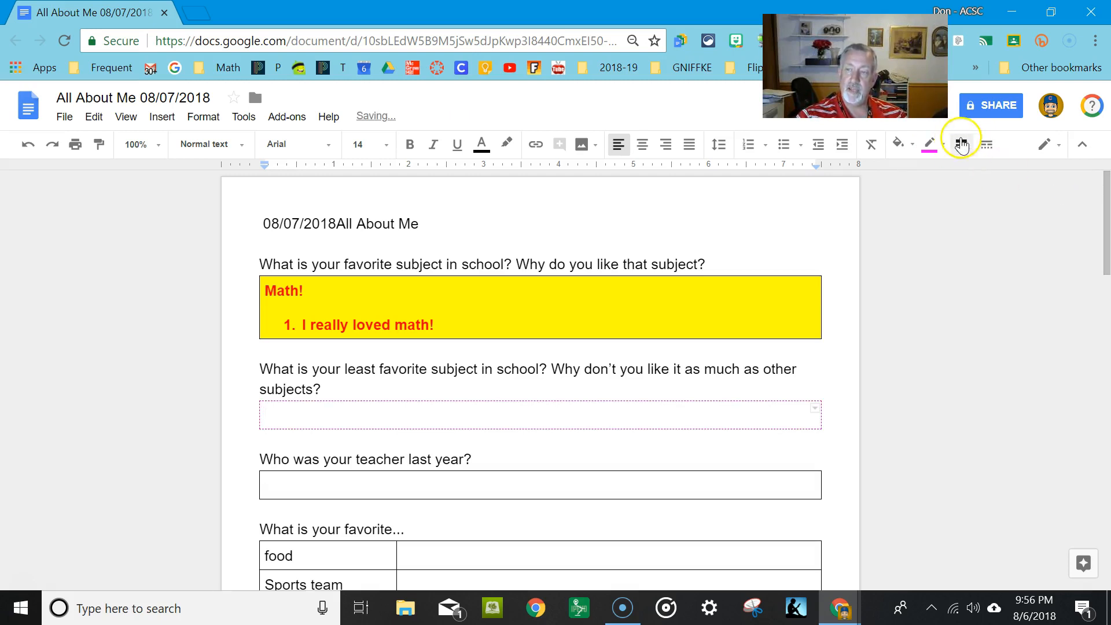
{"action": "left_click", "coordinate": [961, 144]}
{"action": "left_click", "coordinate": [986, 299]}
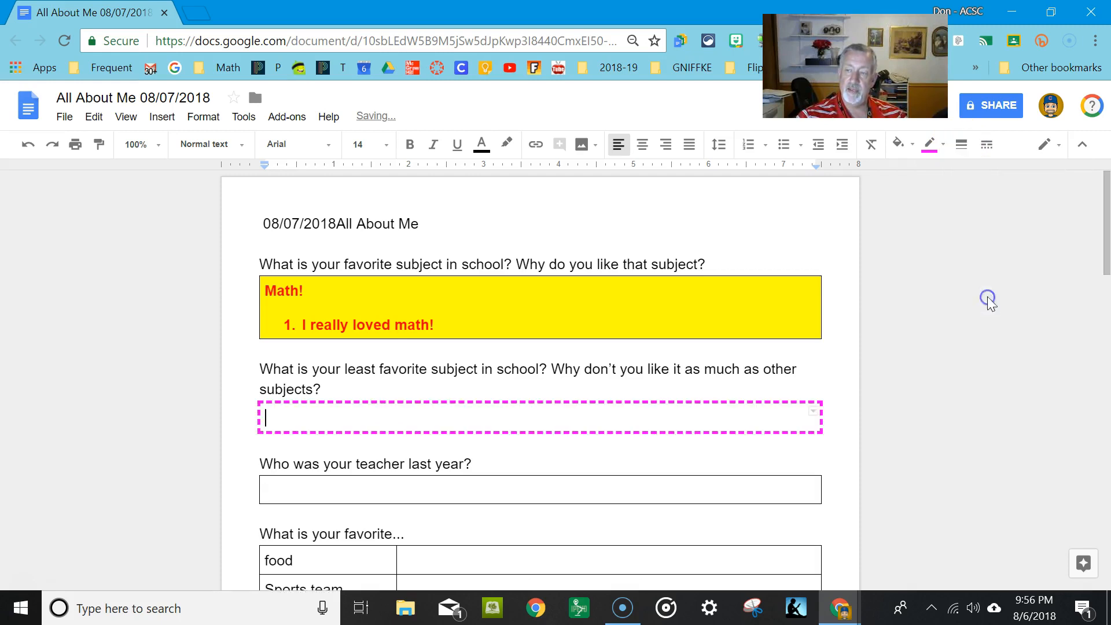
{"action": "left_click", "coordinate": [991, 145]}
{"action": "left_click", "coordinate": [907, 192]}
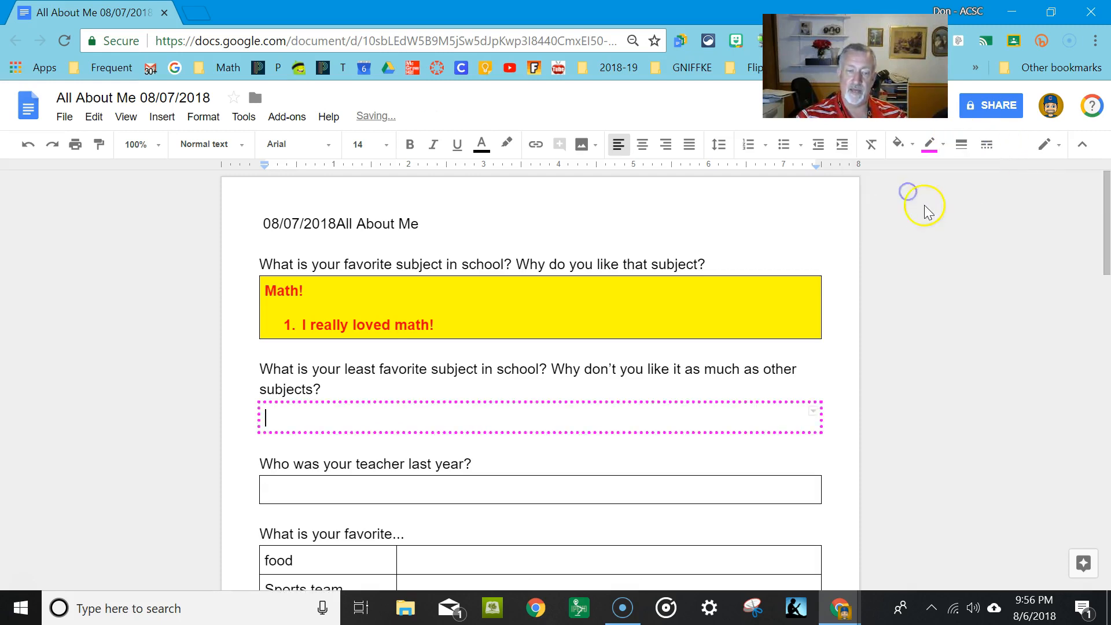